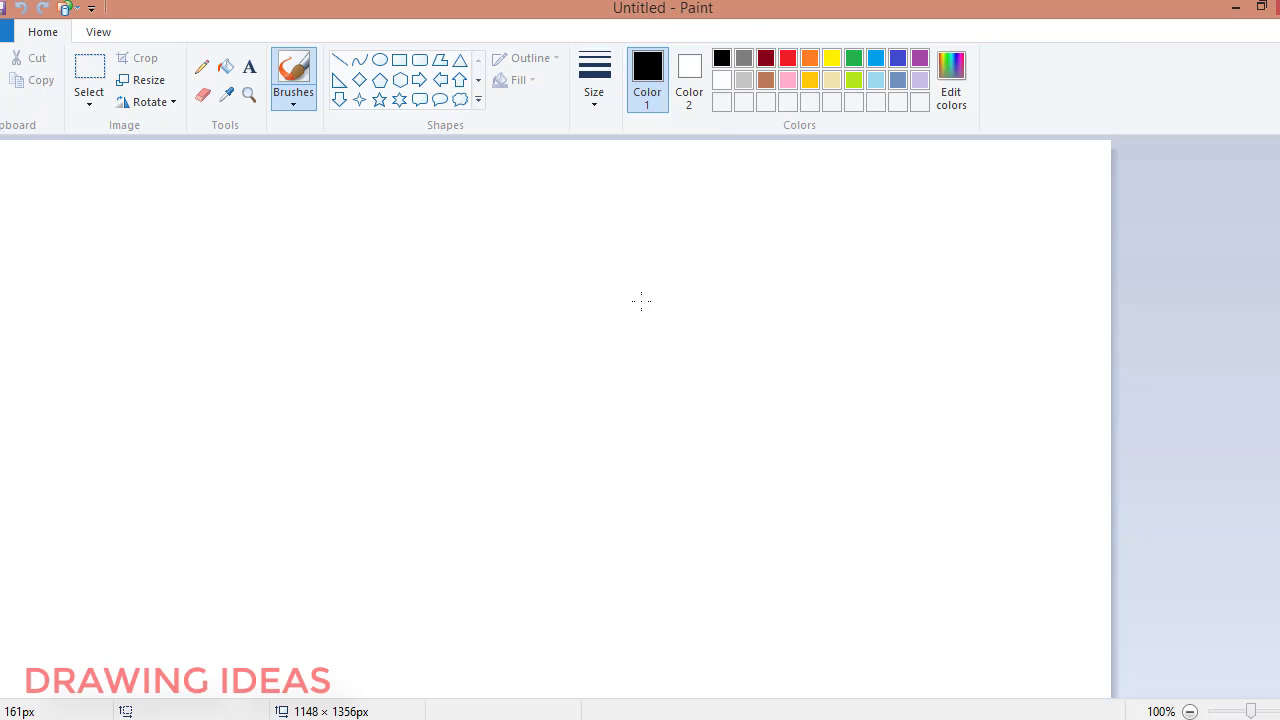
Draw the first bird's beak, head and sloping back in one black brush outline, erasing the stray hook at the back's lower end.
mouse_move(641, 298)
left_mouse_down()
mouse_move(642, 312)
mouse_move(650, 301)
mouse_move(678, 315)
mouse_move(660, 319)
mouse_move(679, 314)
left_mouse_up()
mouse_move(637, 298)
left_mouse_down()
mouse_move(600, 257)
mouse_move(570, 258)
mouse_move(554, 293)
mouse_move(558, 339)
mouse_move(311, 525)
left_mouse_up()
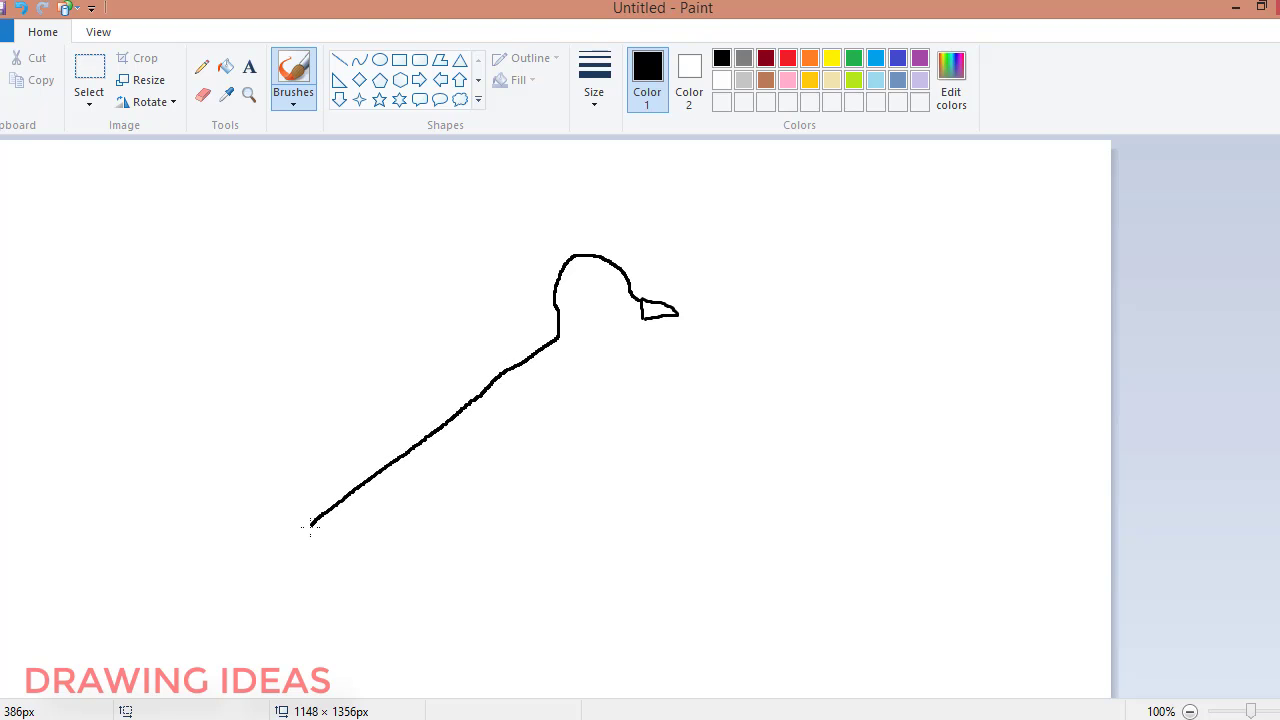
left_click(203, 94)
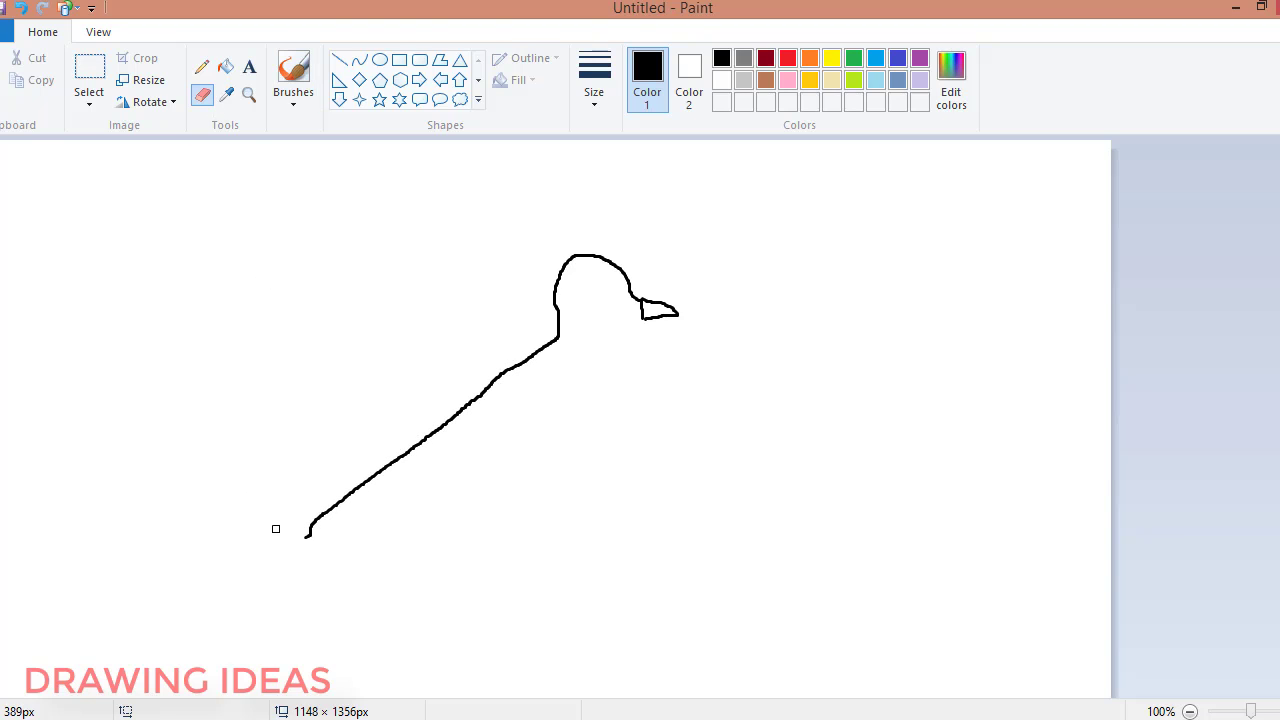
left_click_drag(305, 532, 300, 531)
left_click(293, 75)
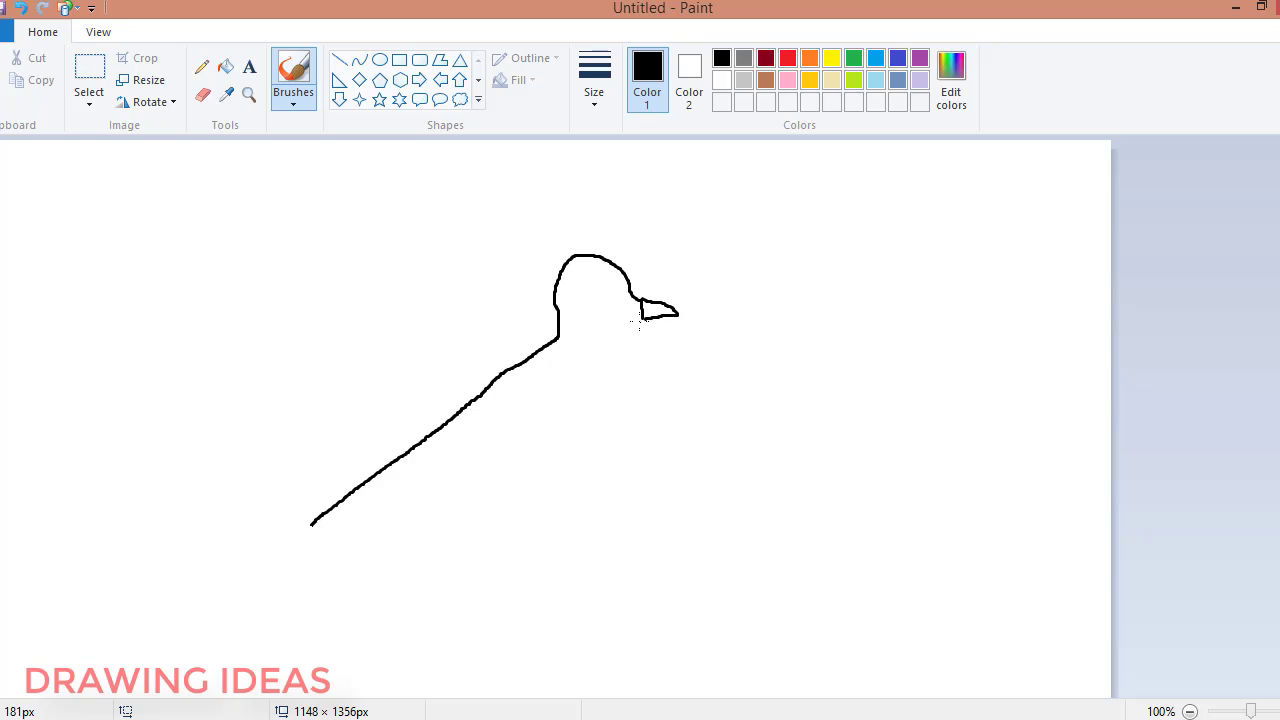
Draw the bird's breast and belly curve, and complete the rear outline with a long folded wing and pointed tail.
mouse_move(640, 320)
left_mouse_down()
mouse_move(622, 349)
mouse_move(608, 488)
mouse_move(555, 541)
mouse_move(417, 581)
mouse_move(280, 577)
left_mouse_up()
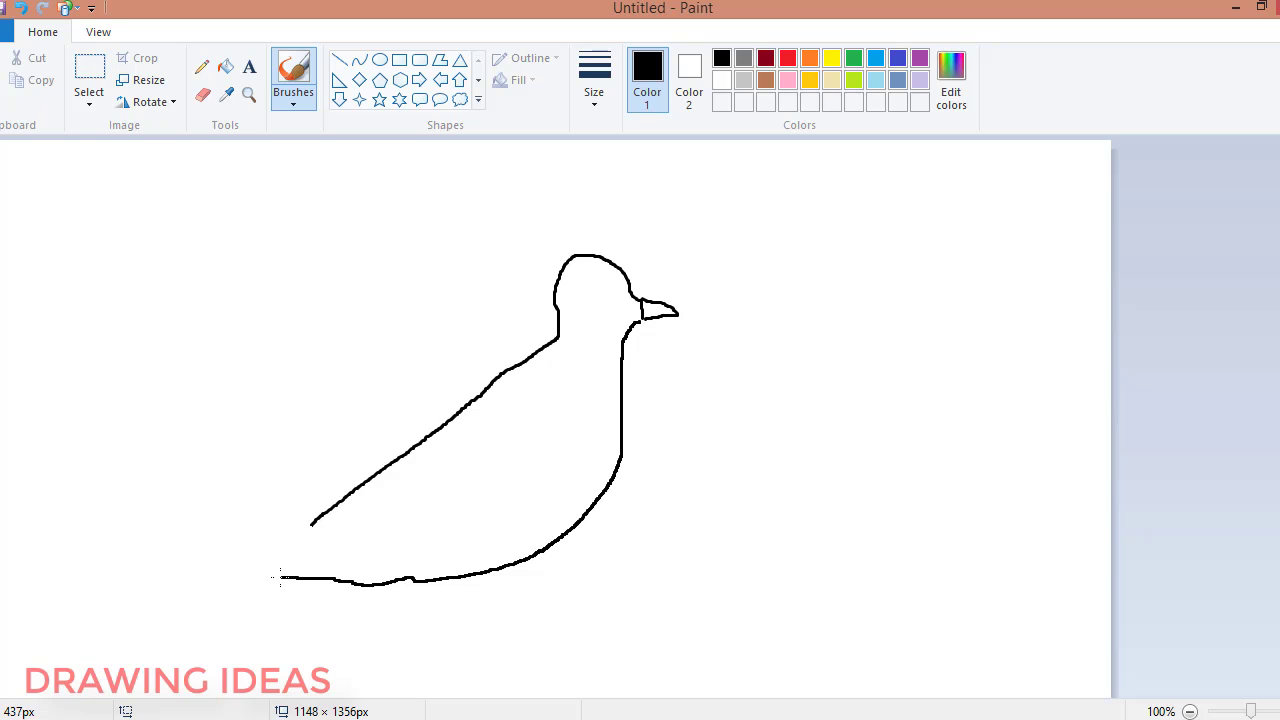
mouse_move(309, 527)
left_mouse_down()
mouse_move(255, 574)
mouse_move(268, 578)
left_mouse_up()
mouse_move(362, 487)
left_mouse_down()
mouse_move(528, 429)
mouse_move(557, 474)
mouse_move(540, 500)
mouse_move(465, 527)
mouse_move(158, 580)
mouse_move(386, 483)
left_mouse_up()
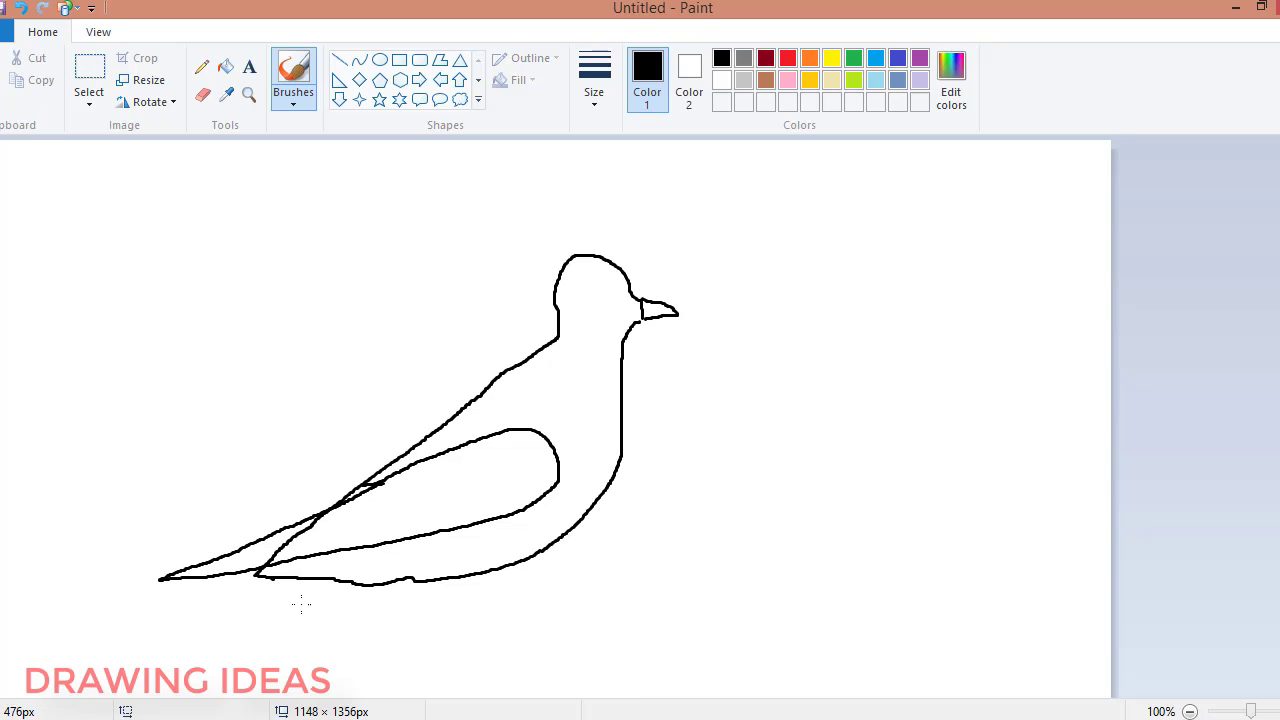
Brush short wavy black feather marks across the bird's folded wing and tail.
left_click(202, 96)
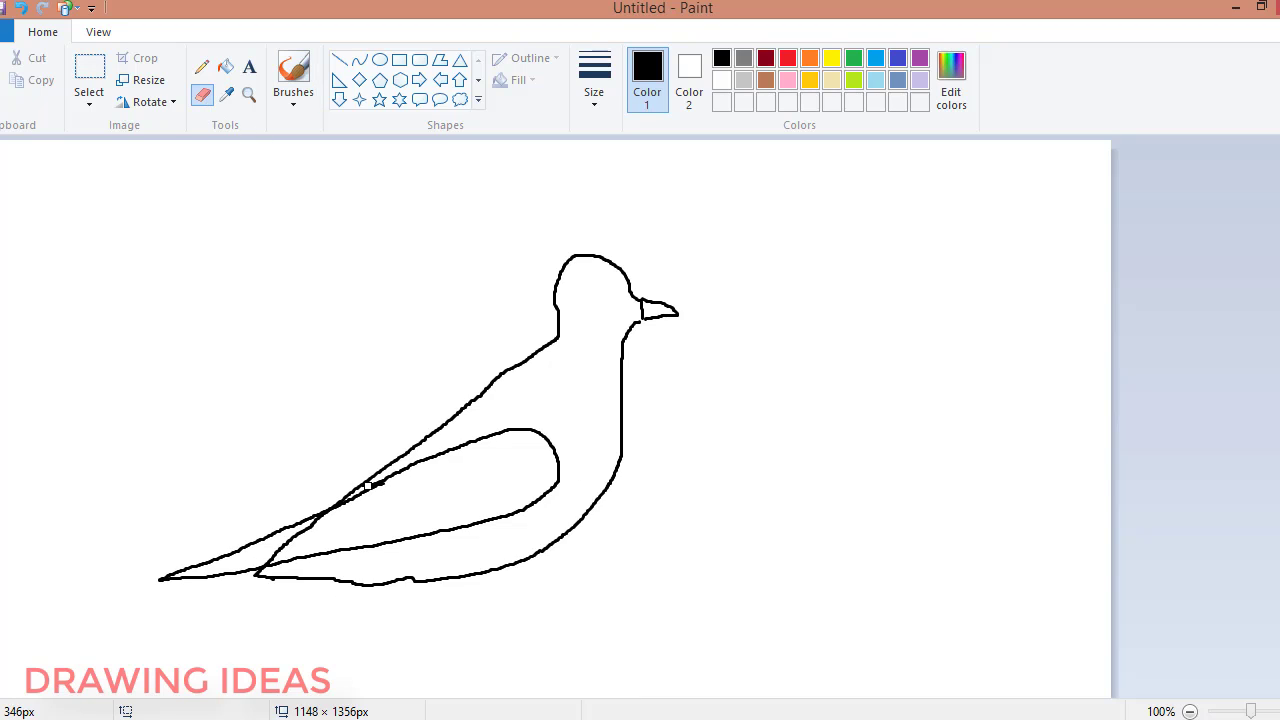
left_click(312, 76)
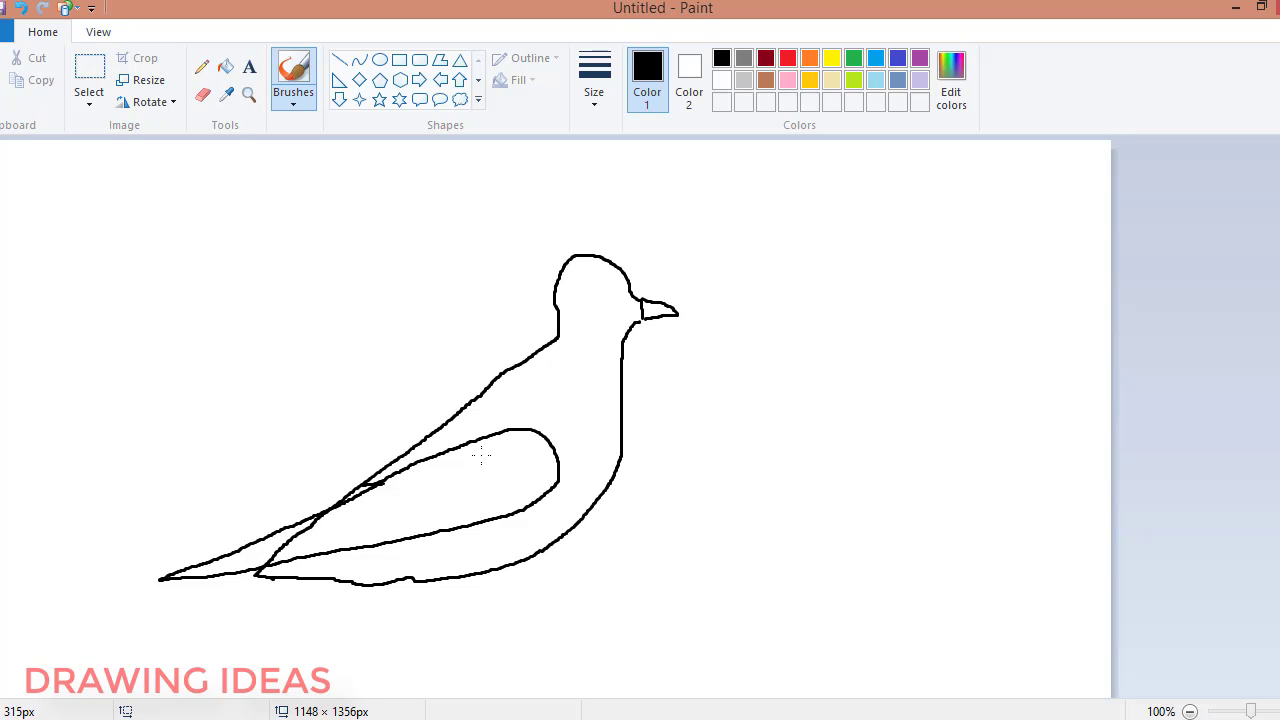
mouse_move(481, 457)
left_mouse_down()
mouse_move(493, 506)
mouse_move(450, 488)
mouse_move(460, 517)
mouse_move(416, 510)
mouse_move(428, 530)
mouse_move(379, 520)
mouse_move(392, 536)
mouse_move(331, 544)
left_mouse_up()
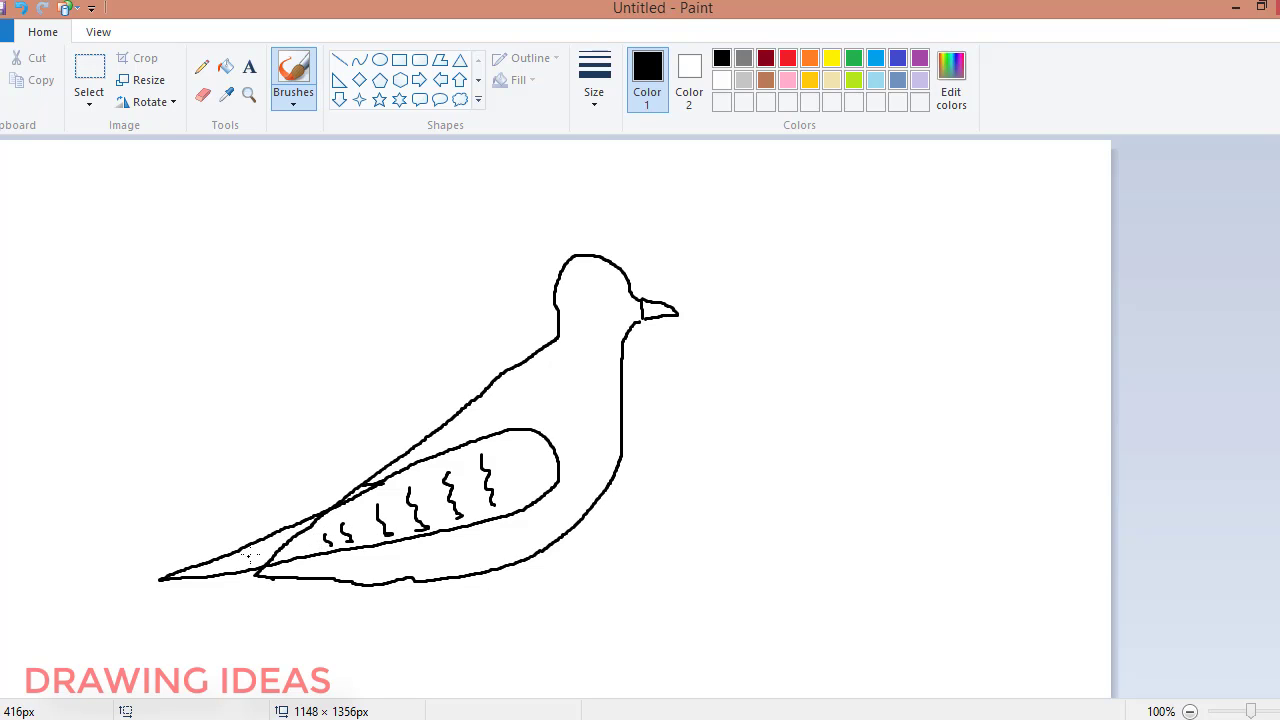
left_click_drag(253, 550, 241, 569)
Draw the first bird's two legs below the belly, each with a thick thigh, thin shin and splayed toes.
mouse_move(456, 574)
left_mouse_down()
mouse_move(431, 632)
mouse_move(434, 667)
mouse_move(483, 678)
mouse_move(442, 668)
mouse_move(446, 688)
mouse_move(436, 672)
mouse_move(412, 696)
mouse_move(429, 654)
mouse_move(402, 580)
left_mouse_up()
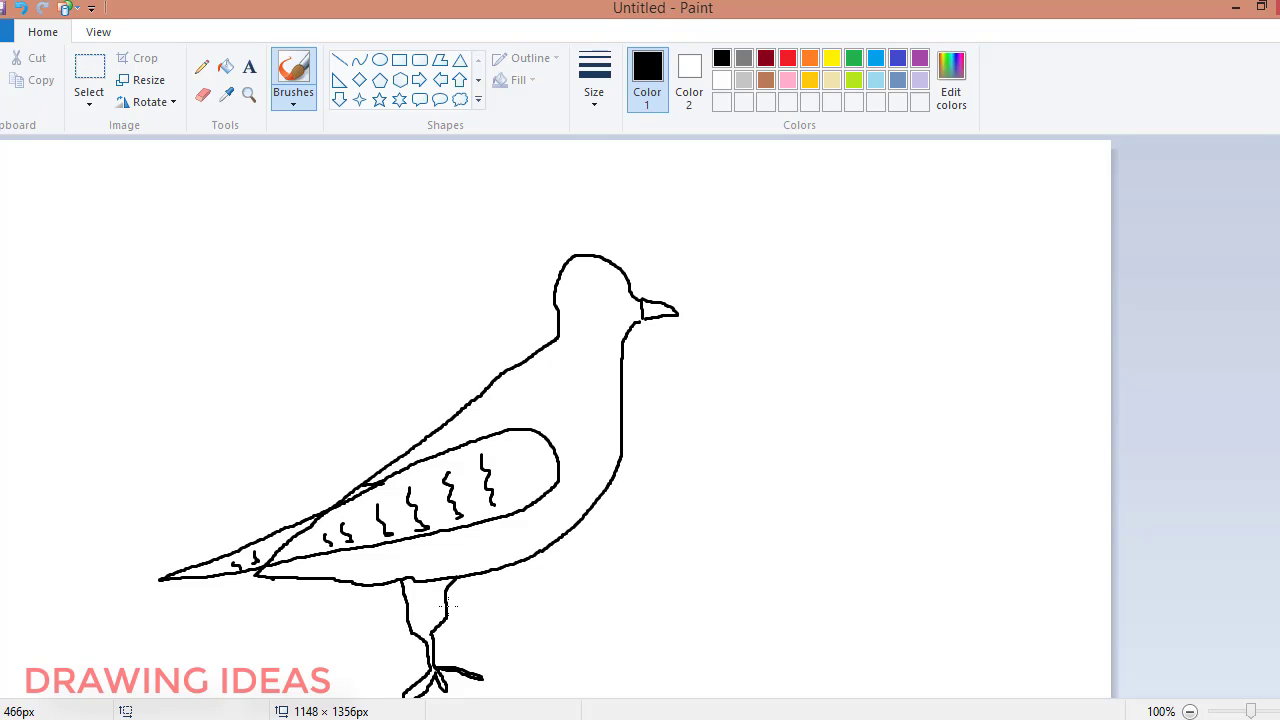
mouse_move(459, 605)
left_mouse_down()
mouse_move(506, 613)
mouse_move(518, 562)
left_mouse_up()
mouse_move(495, 619)
left_mouse_down()
mouse_move(520, 677)
mouse_move(494, 676)
mouse_move(519, 694)
mouse_move(558, 688)
mouse_move(522, 670)
left_mouse_up()
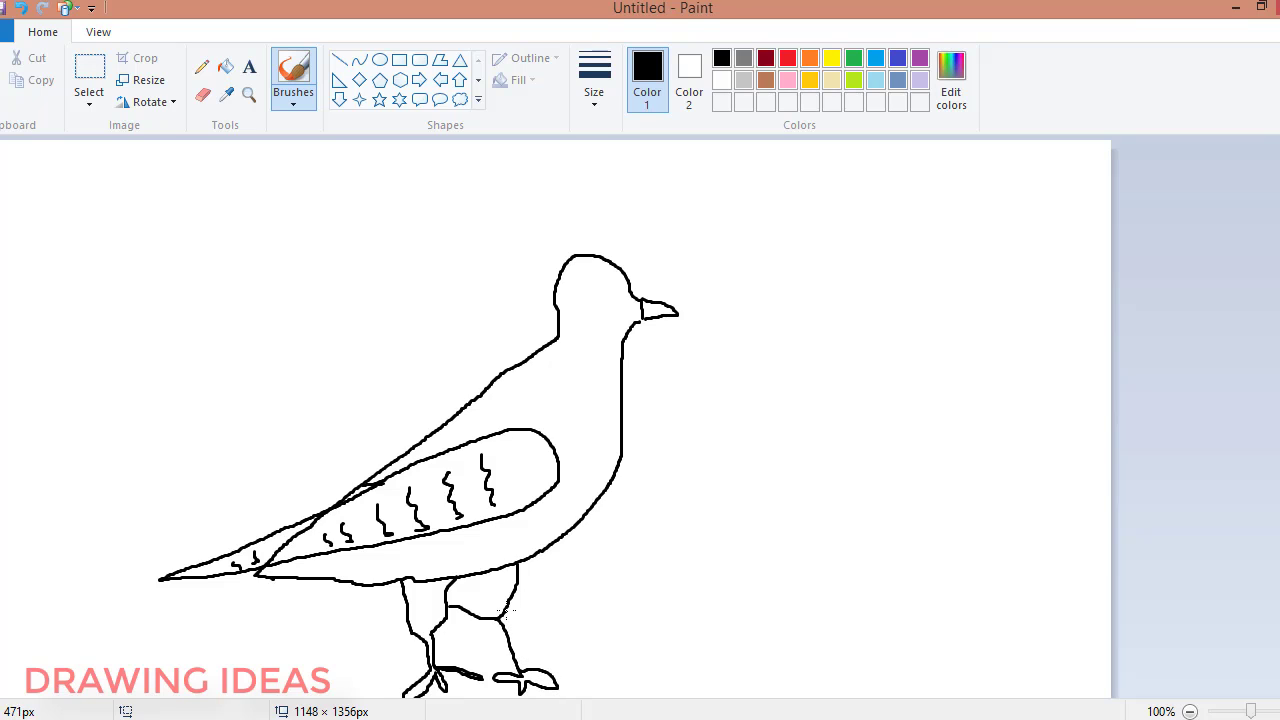
mouse_move(504, 612)
left_mouse_down()
mouse_move(520, 680)
mouse_move(530, 650)
mouse_move(529, 662)
left_mouse_up()
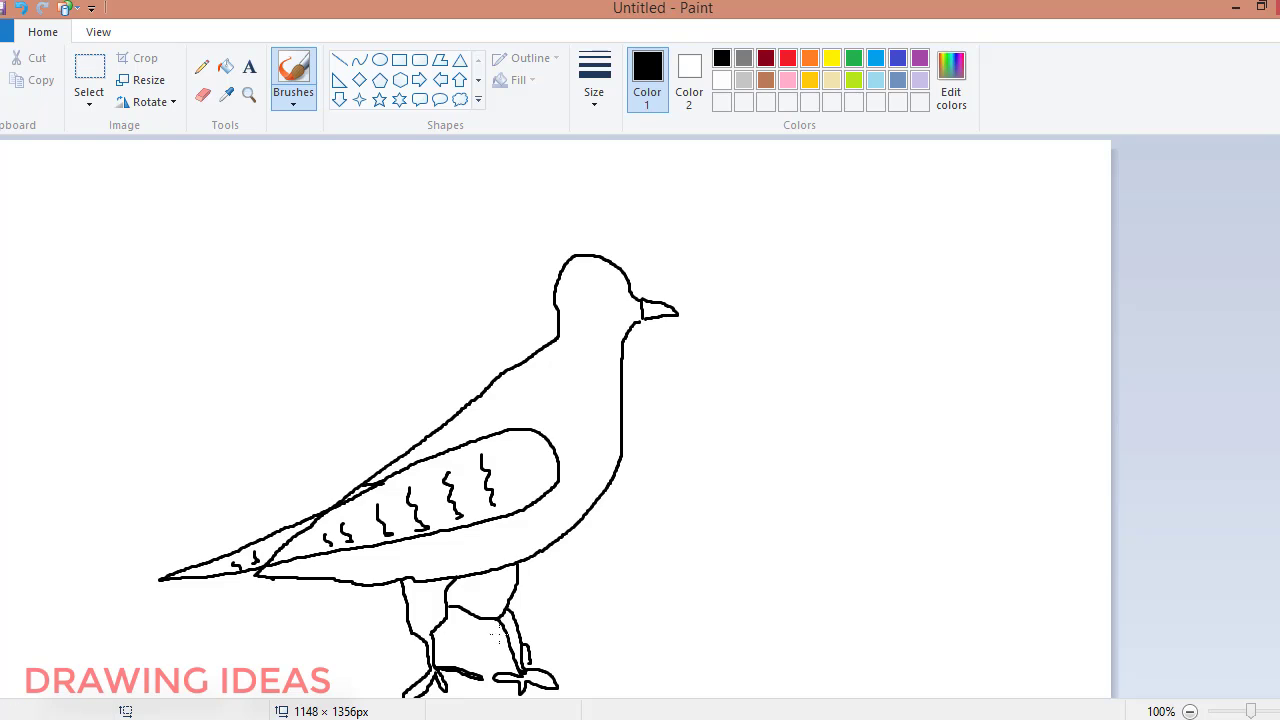
Erase the stray stroke beside the front shin, redraw its edge down to the foot, and add short detail marks to the legs.
left_click(202, 94)
left_click_drag(530, 656, 531, 660)
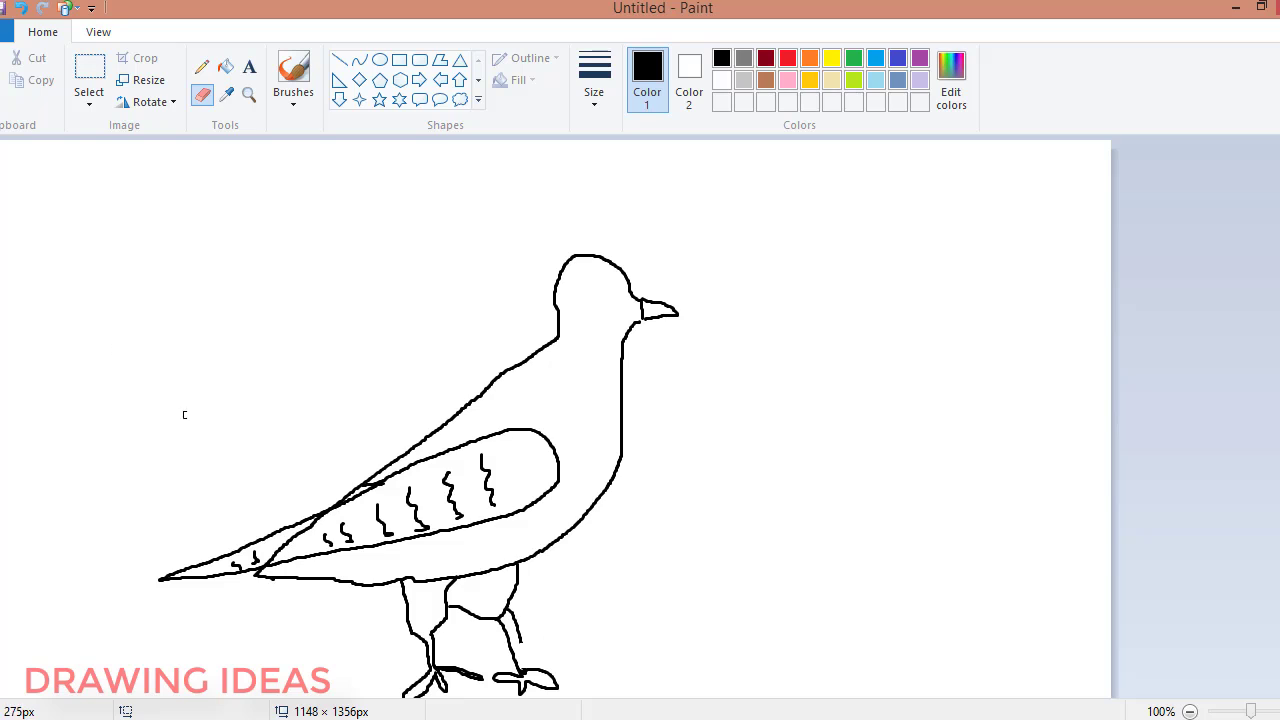
left_click(293, 72)
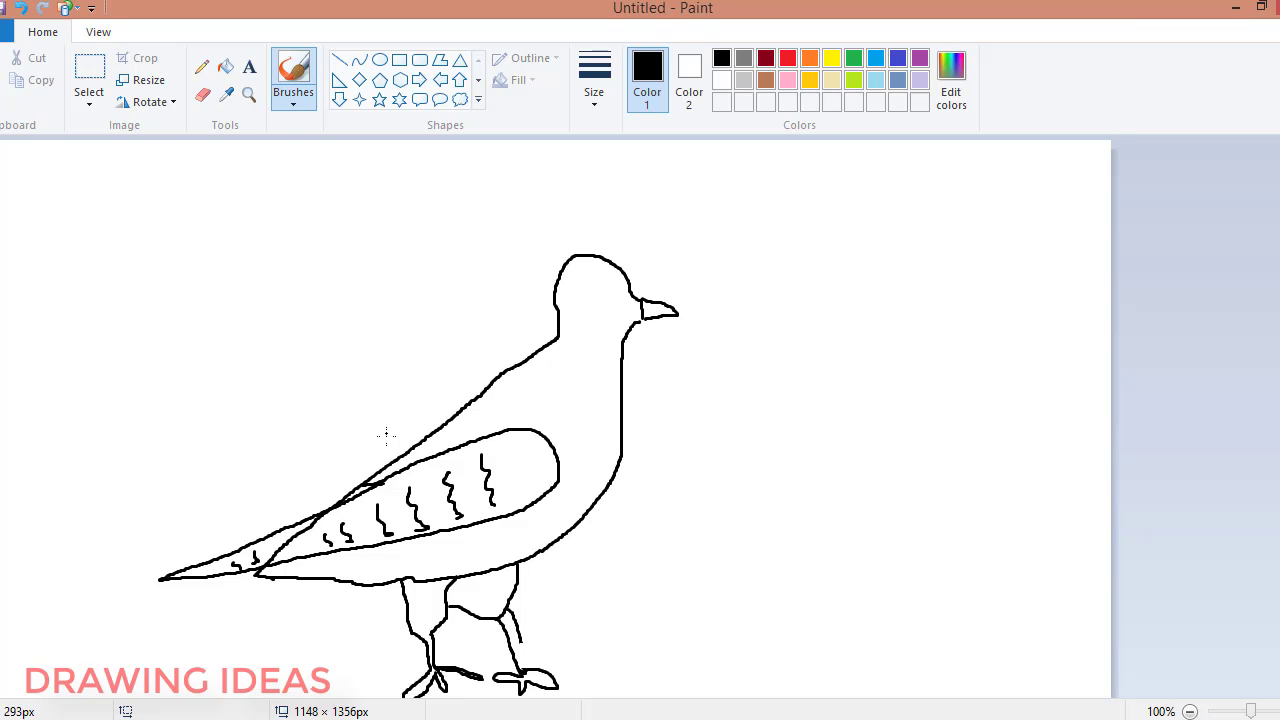
left_click_drag(522, 643, 530, 663)
key("ctrl+z")
left_click_drag(520, 643, 530, 672)
left_click_drag(508, 620, 516, 636)
mouse_move(491, 584)
left_mouse_down()
mouse_move(474, 601)
mouse_move(420, 599)
mouse_move(420, 617)
left_mouse_up()
Draw the first bird's eye and a horizontal line separating its head from its neck.
left_click_drag(606, 288, 599, 282)
scroll(780, 423, "down", 2)
scroll(642, 455, "up", 2)
left_click_drag(616, 340, 560, 336)
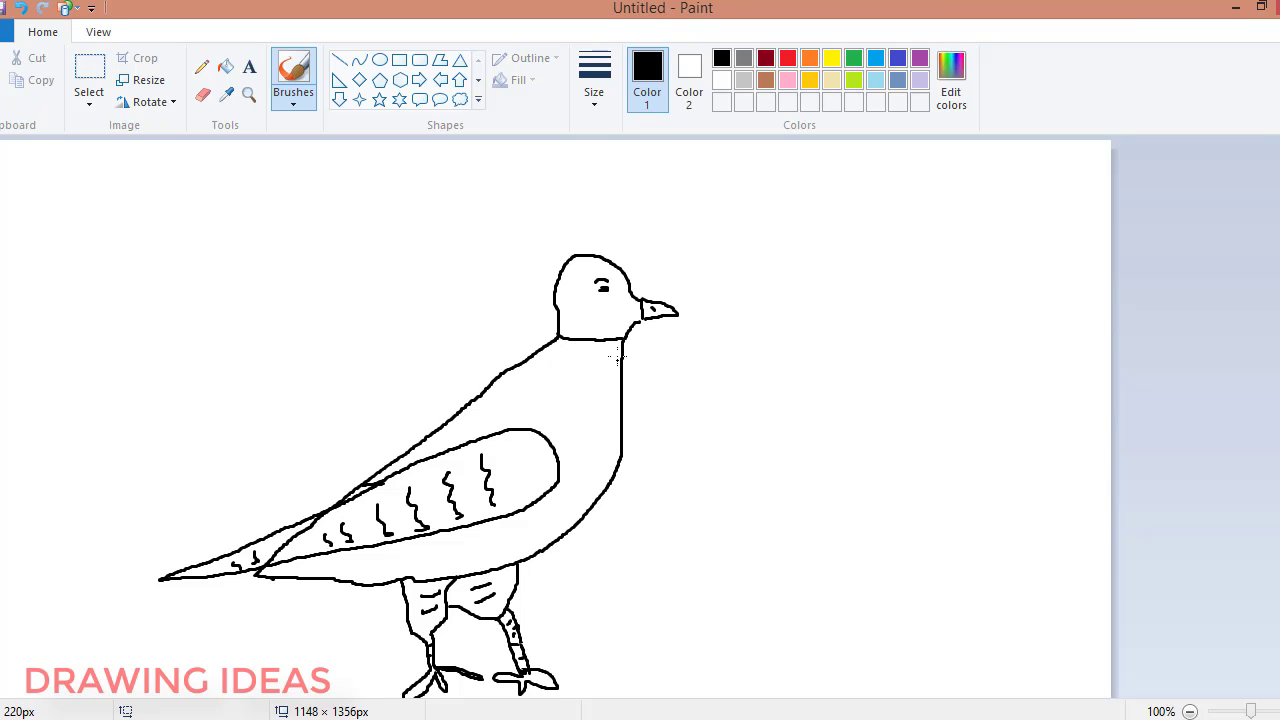
Add fine feather lines to the first bird's neck, shoulder, back and thighs using a thinner brush size.
left_click(594, 80)
left_click(592, 166)
left_click_drag(540, 397, 549, 429)
left_click_drag(478, 415, 393, 463)
left_click_drag(515, 393, 480, 416)
mouse_move(504, 578)
left_mouse_down()
mouse_move(474, 608)
mouse_move(468, 588)
mouse_move(427, 604)
left_mouse_up()
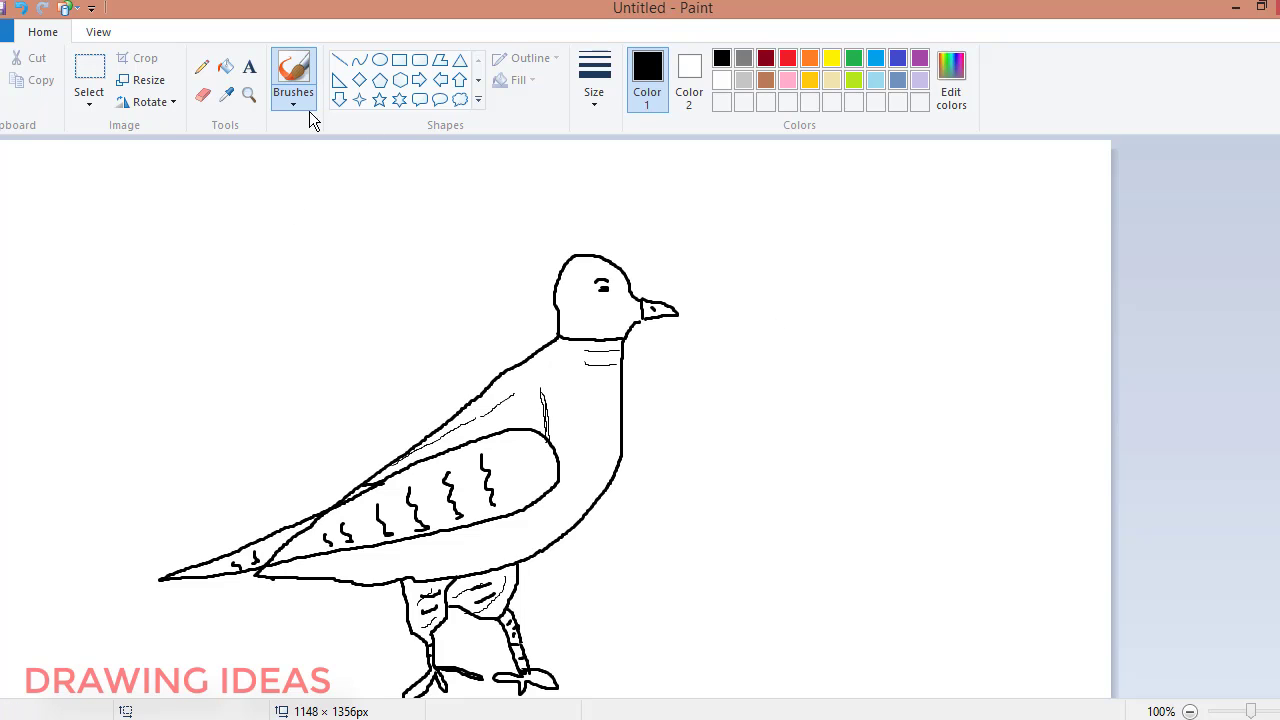
Return to a thicker brush size and draw a second bird's pointed beak with a nostril, to the right of the first bird.
left_click(594, 78)
left_click(656, 216)
left_click(21, 8)
mouse_move(860, 324)
left_mouse_down()
mouse_move(868, 350)
mouse_move(909, 331)
left_mouse_up()
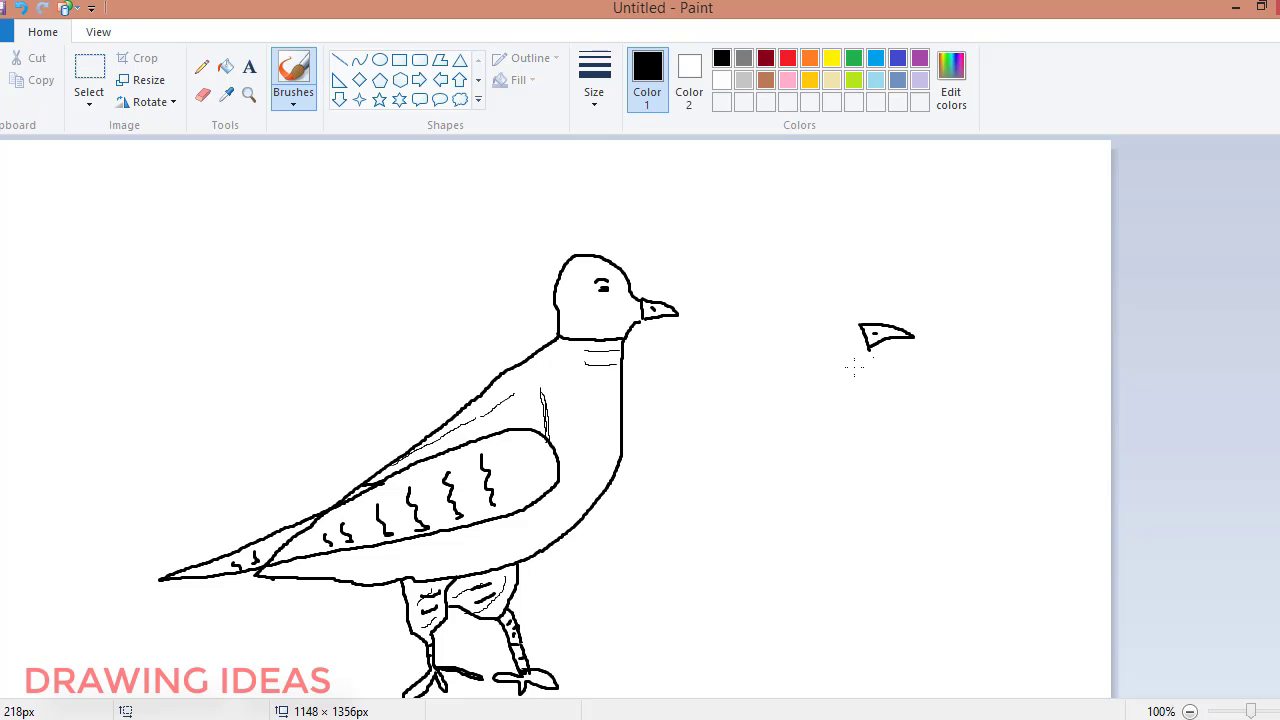
mouse_move(848, 324)
left_mouse_down()
mouse_move(814, 302)
mouse_move(772, 302)
mouse_move(764, 342)
left_mouse_up()
left_click(20, 8)
mouse_move(846, 322)
left_mouse_down()
mouse_move(768, 304)
mouse_move(756, 332)
left_mouse_up()
left_click(20, 8)
Draw the second bird's head, back, breast and belly behind the first bird, ending in a pointed tail beneath the first bird's tail.
mouse_move(858, 326)
left_mouse_down()
mouse_move(816, 302)
mouse_move(770, 305)
mouse_move(750, 328)
mouse_move(738, 414)
mouse_move(624, 470)
left_mouse_up()
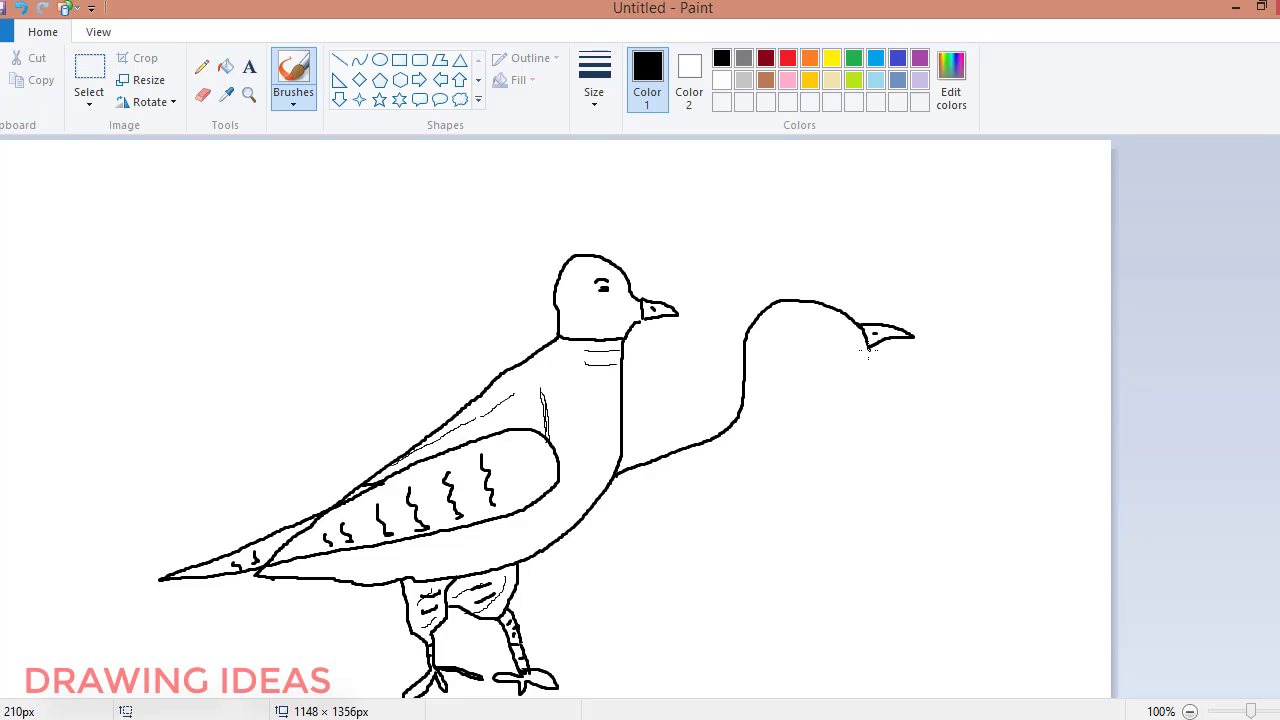
mouse_move(845, 378)
left_mouse_down()
mouse_move(852, 524)
mouse_move(820, 562)
mouse_move(686, 618)
mouse_move(530, 627)
left_mouse_up()
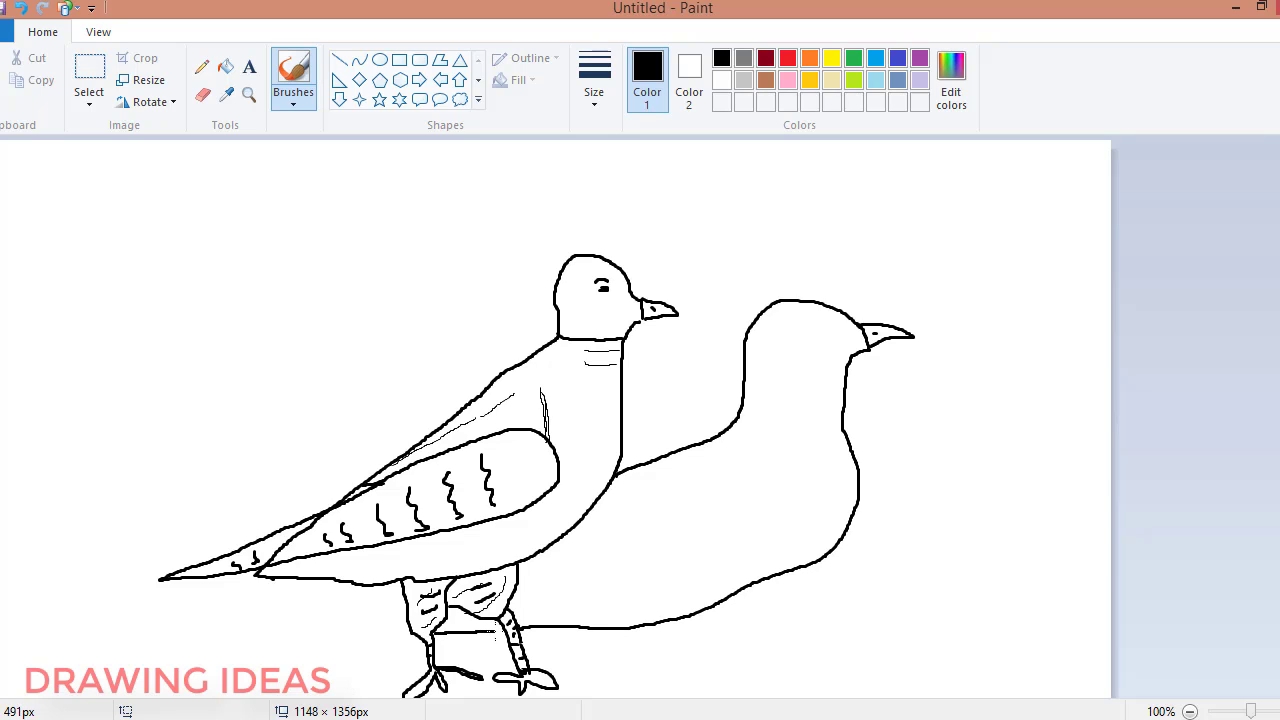
mouse_move(400, 633)
left_mouse_down()
mouse_move(242, 633)
mouse_move(337, 601)
left_mouse_up()
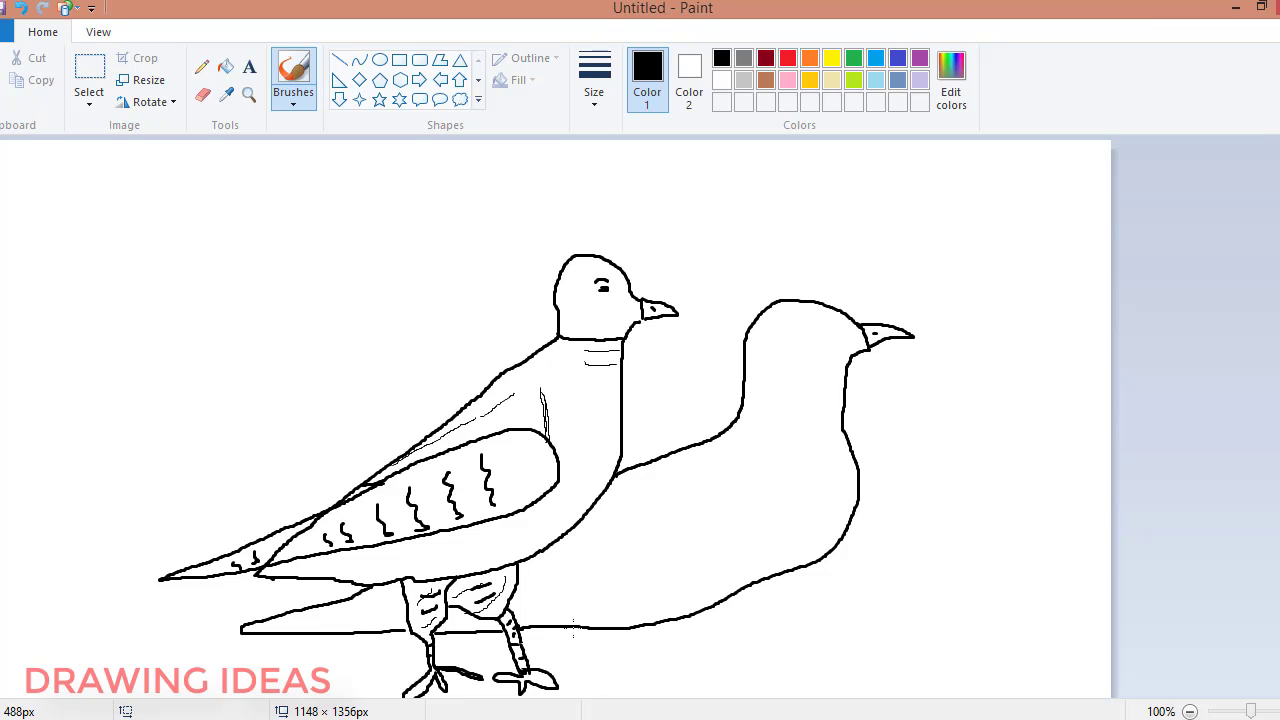
Draw the second bird's two legs below its belly, running down to the visible edge of the canvas.
mouse_move(578, 646)
left_mouse_down()
mouse_move(620, 696)
mouse_move(658, 625)
mouse_move(668, 652)
mouse_move(723, 683)
mouse_move(737, 618)
left_mouse_up()
key("ctrl+z")
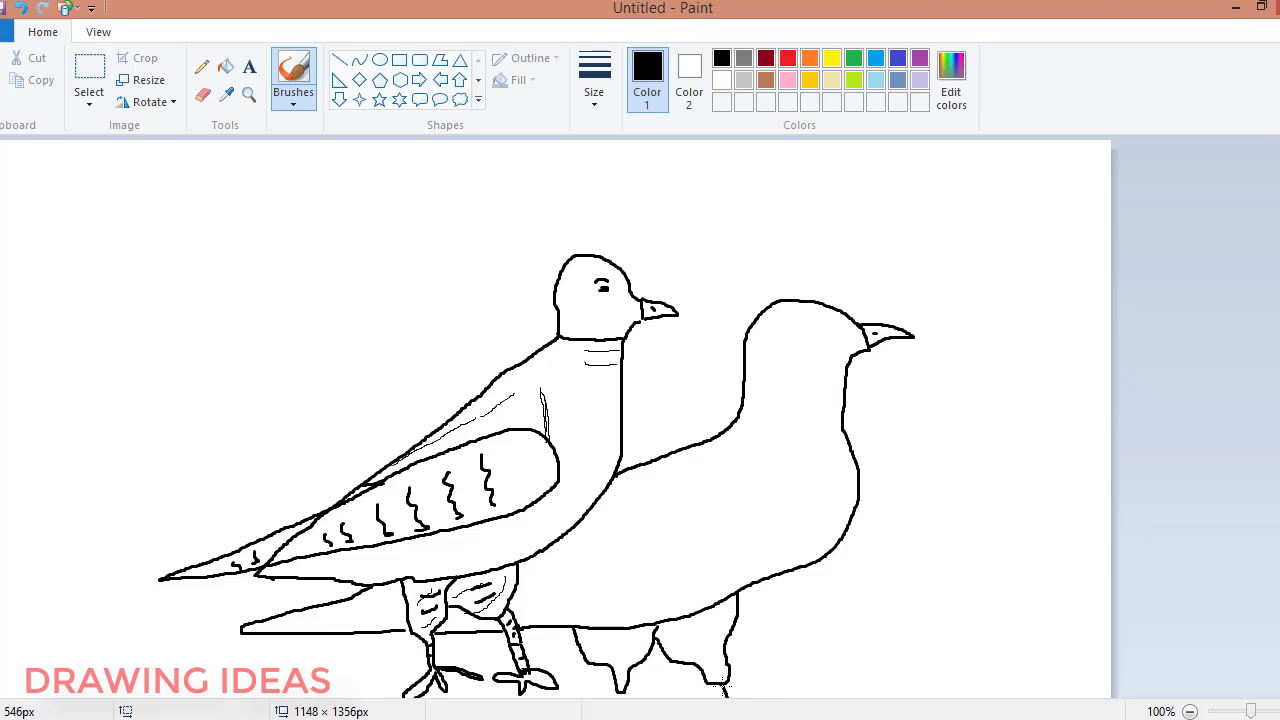
left_click_drag(722, 684, 736, 692)
Draw the second bird's folded wing with its tip emerging behind the first bird, and add wavy feather marks to it.
mouse_move(733, 432)
left_mouse_down()
mouse_move(741, 486)
mouse_move(704, 534)
mouse_move(521, 580)
left_mouse_up()
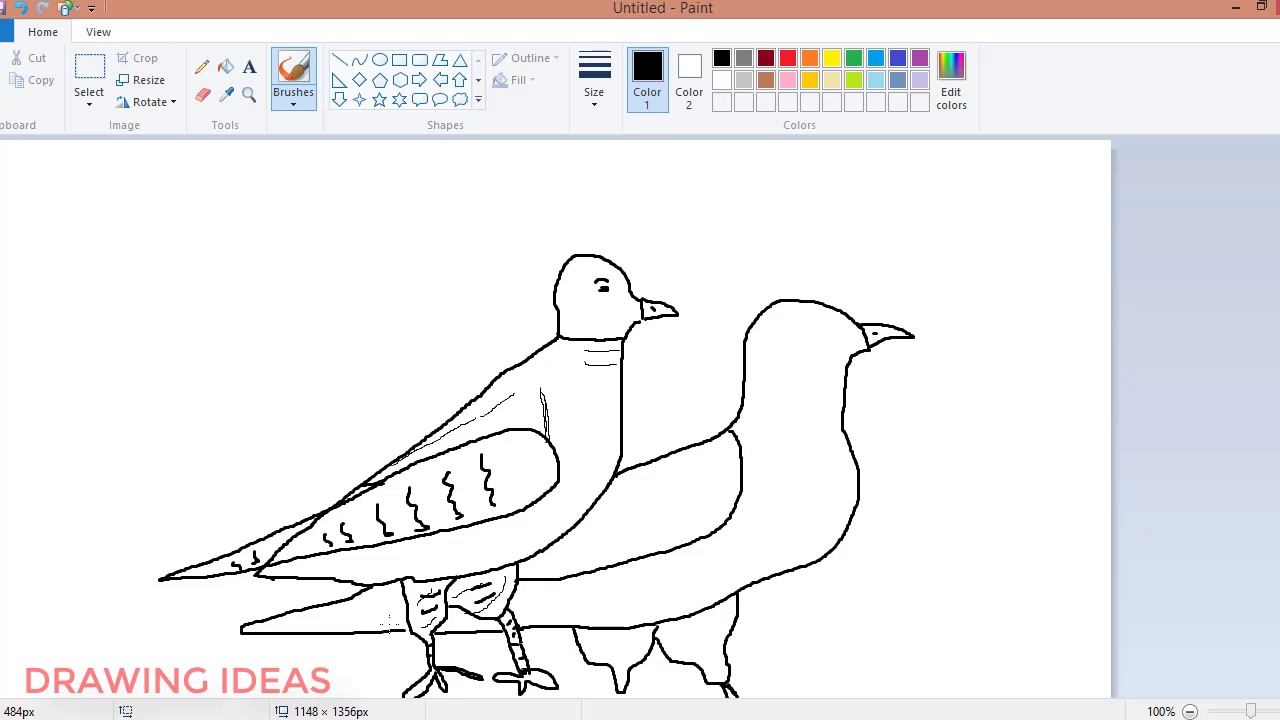
left_click_drag(215, 611, 401, 604)
left_click_drag(212, 609, 352, 582)
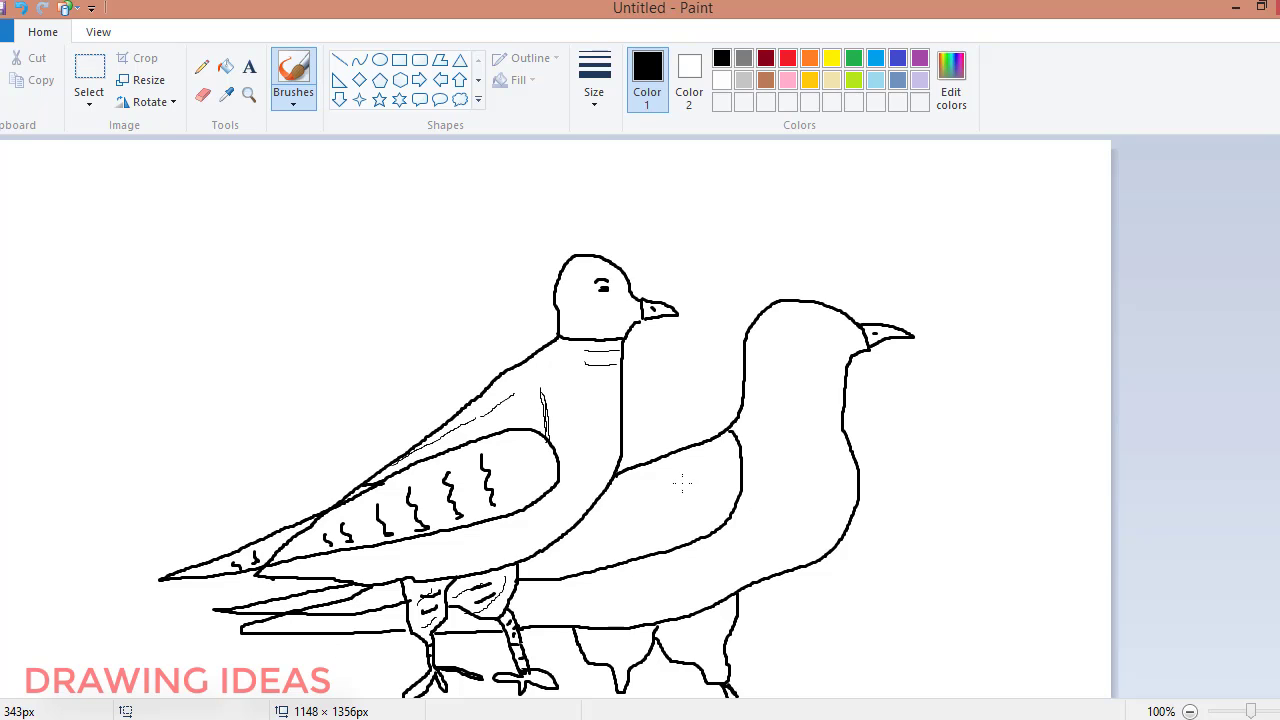
mouse_move(682, 484)
left_mouse_down()
mouse_move(686, 528)
mouse_move(628, 498)
mouse_move(646, 546)
mouse_move(604, 544)
mouse_move(609, 563)
mouse_move(584, 536)
mouse_move(560, 568)
left_mouse_up()
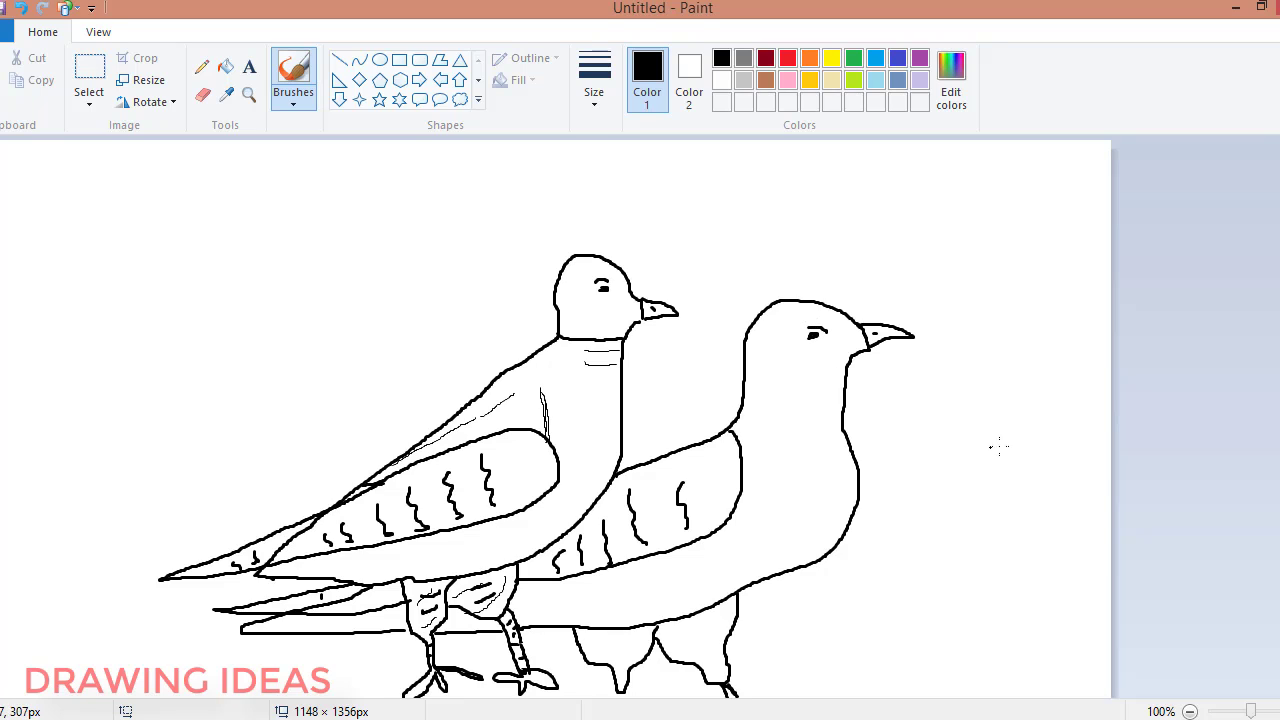
Draw a curled crest on the second bird's head and a curved line separating its head from its neck.
mouse_move(796, 298)
left_mouse_down()
mouse_move(778, 270)
mouse_move(800, 262)
mouse_move(816, 296)
left_mouse_up()
left_click_drag(753, 371, 850, 369)
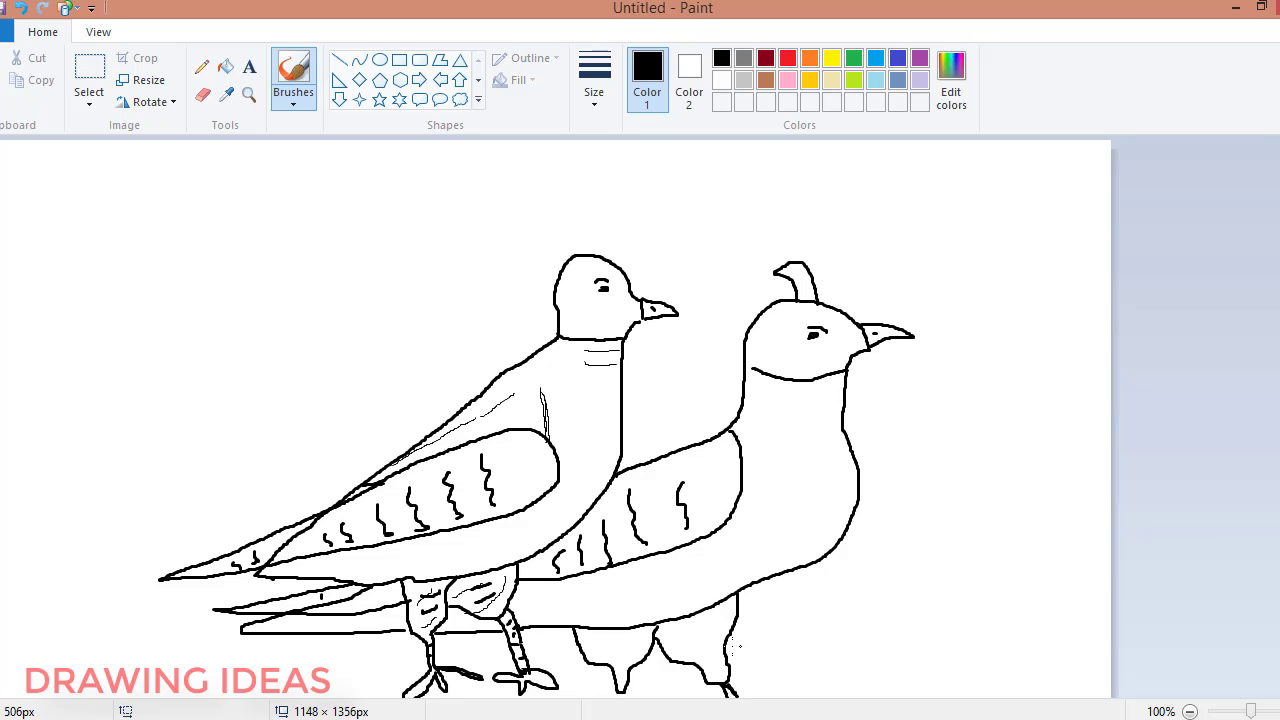
Add fine wavy feather lines to the second bird's thighs, and close the gap at the back end of its head line with a thicker brush.
left_click(594, 82)
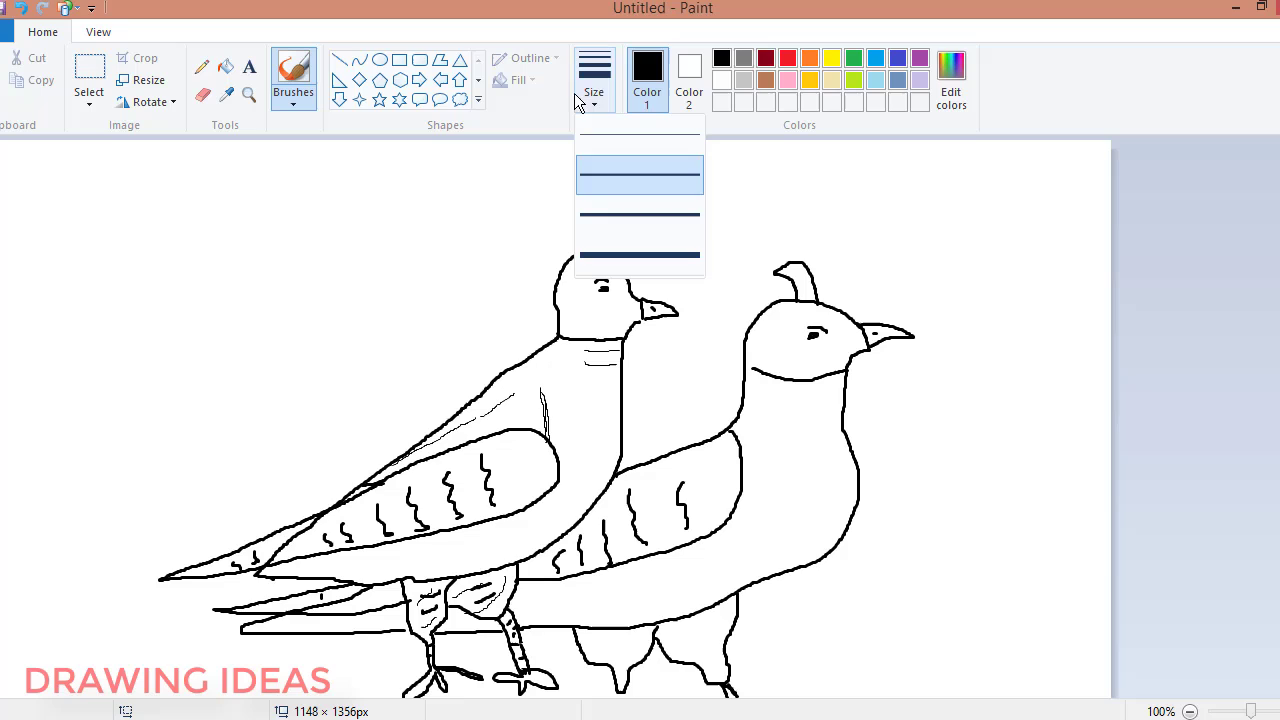
left_click(593, 214)
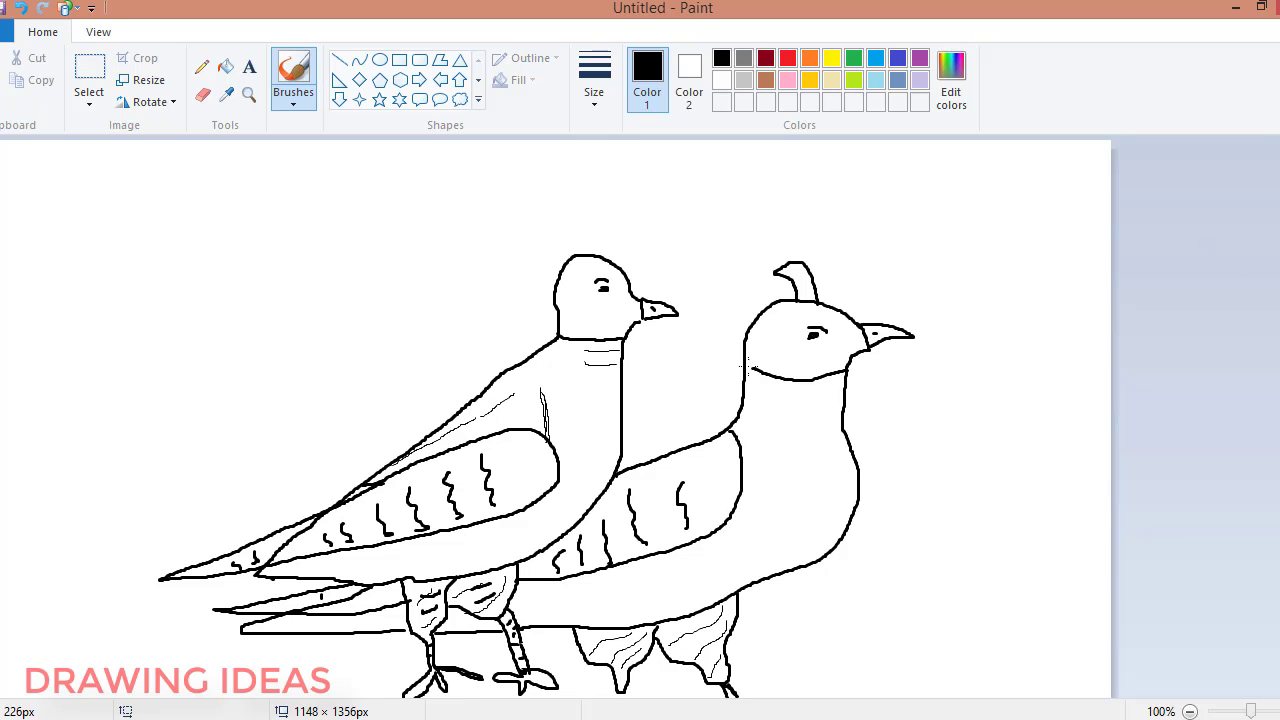
left_click(605, 88)
left_click(623, 177)
left_click(20, 8)
left_click_drag(743, 366, 750, 377)
Fill the second bird's head with orange.
left_click(815, 63)
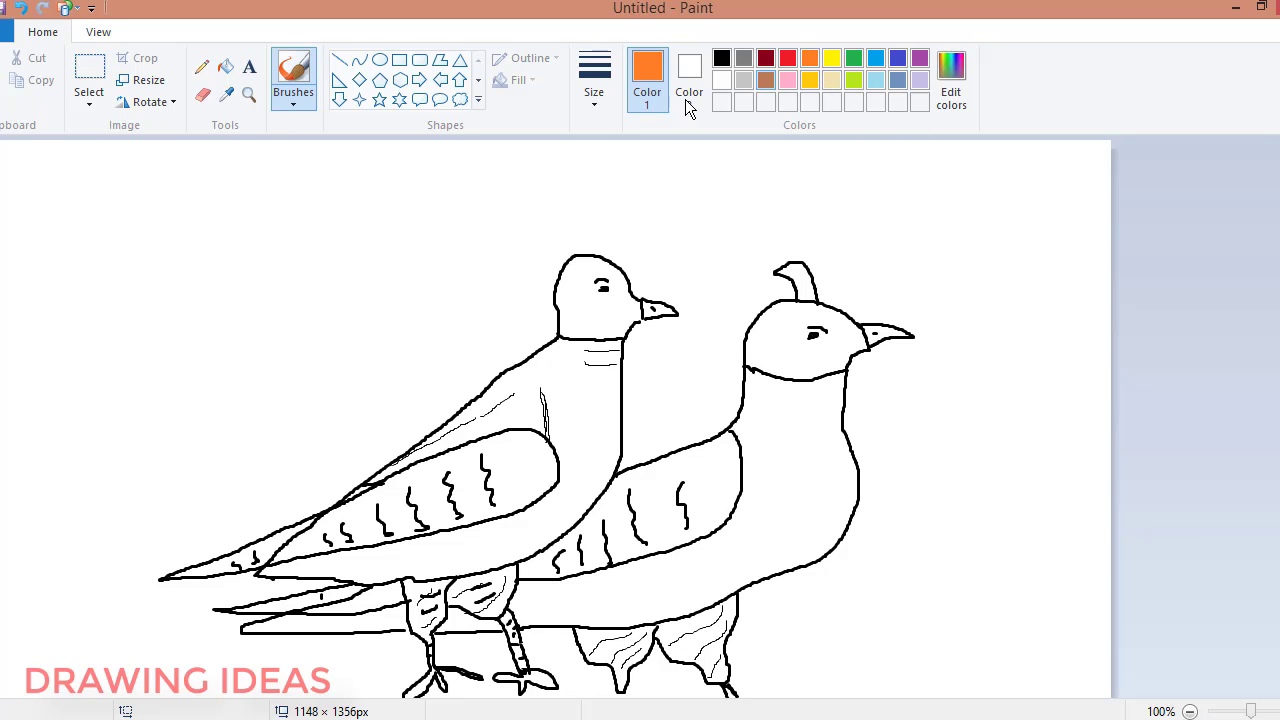
left_click(226, 66)
left_click(809, 354)
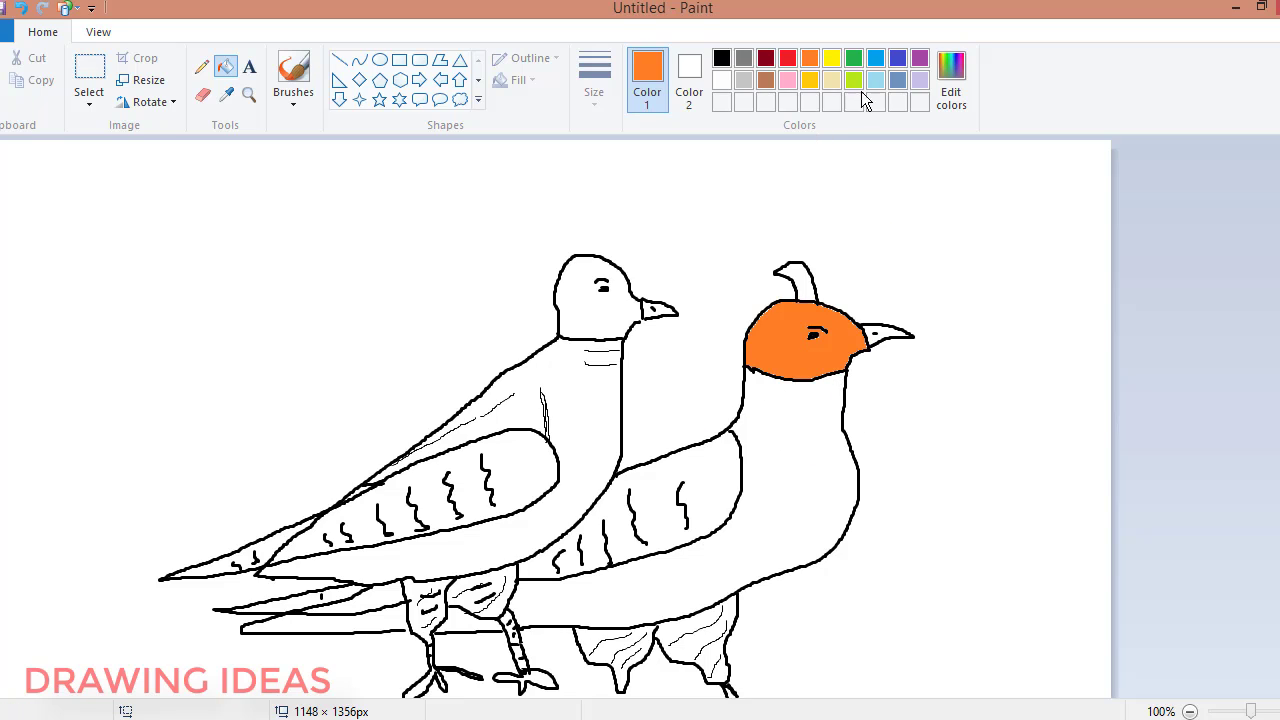
Fill the second bird's beak with lavender and its crest with red.
left_click(919, 79)
left_click(885, 334)
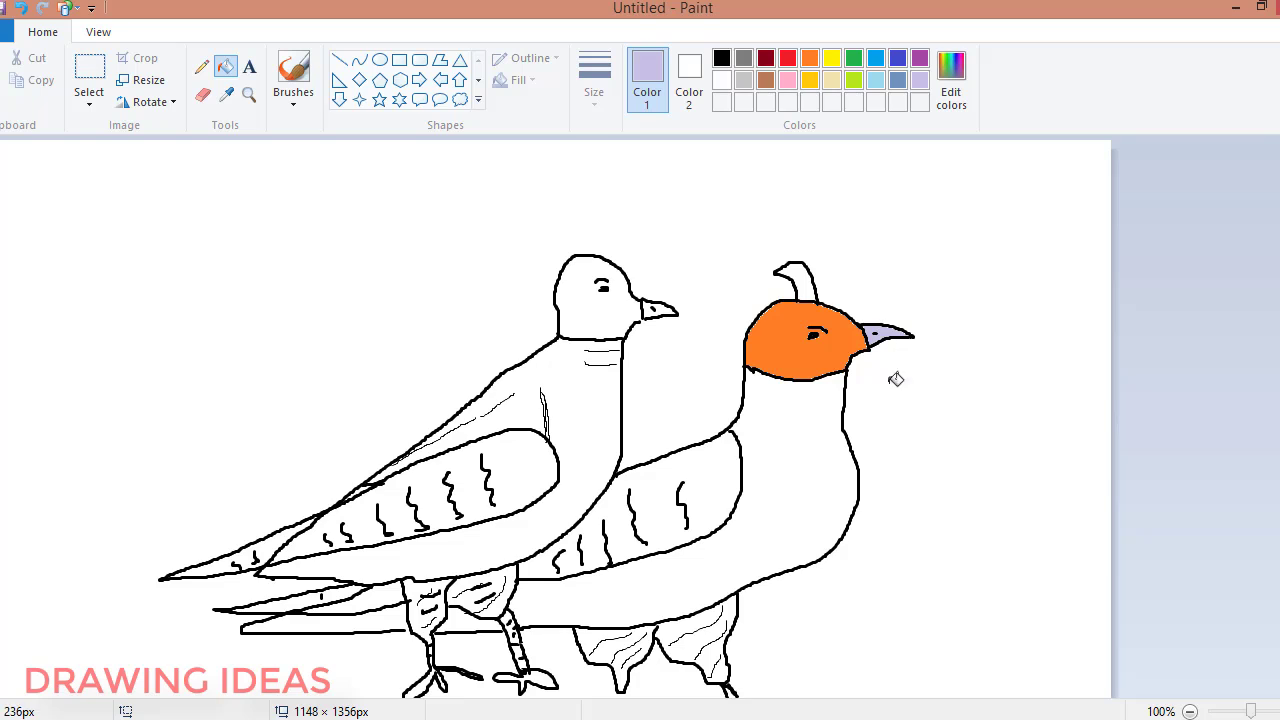
left_click(788, 58)
left_click(805, 285)
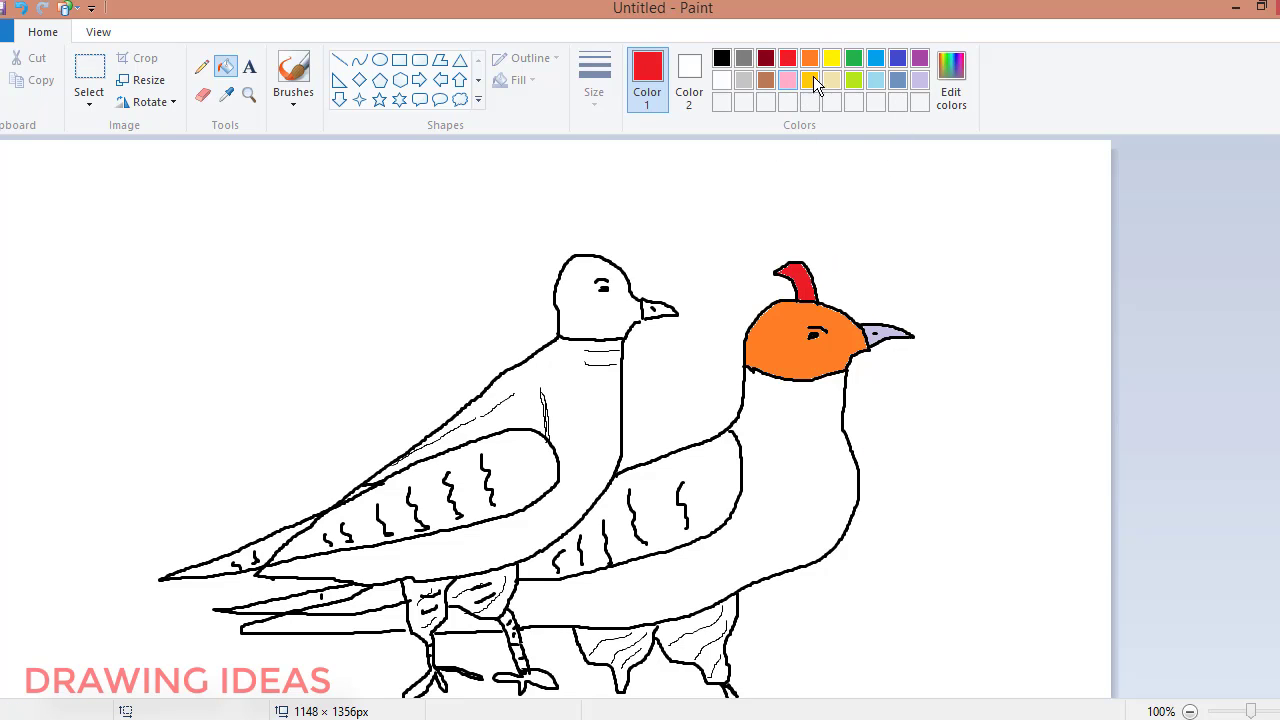
Fill the second bird's body with turquoise blue, try the same fill on its tail, and undo the tail fill.
left_click(876, 59)
left_click(803, 446)
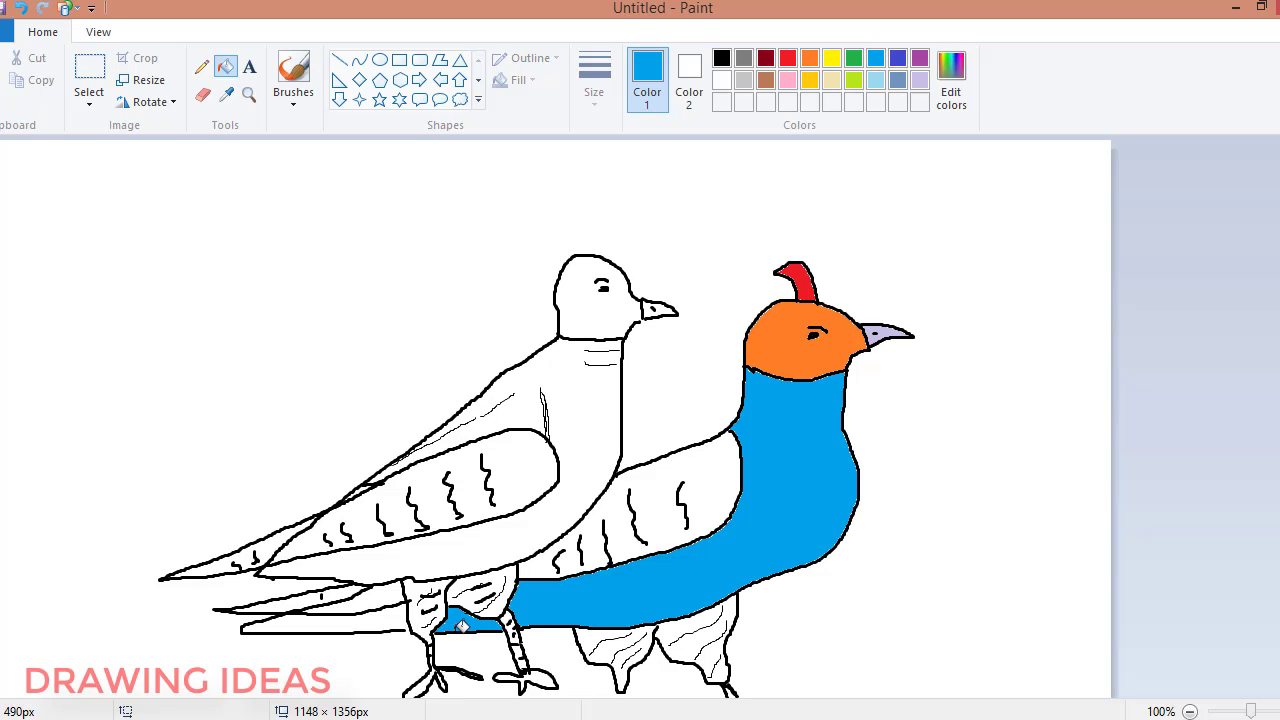
left_click(372, 625)
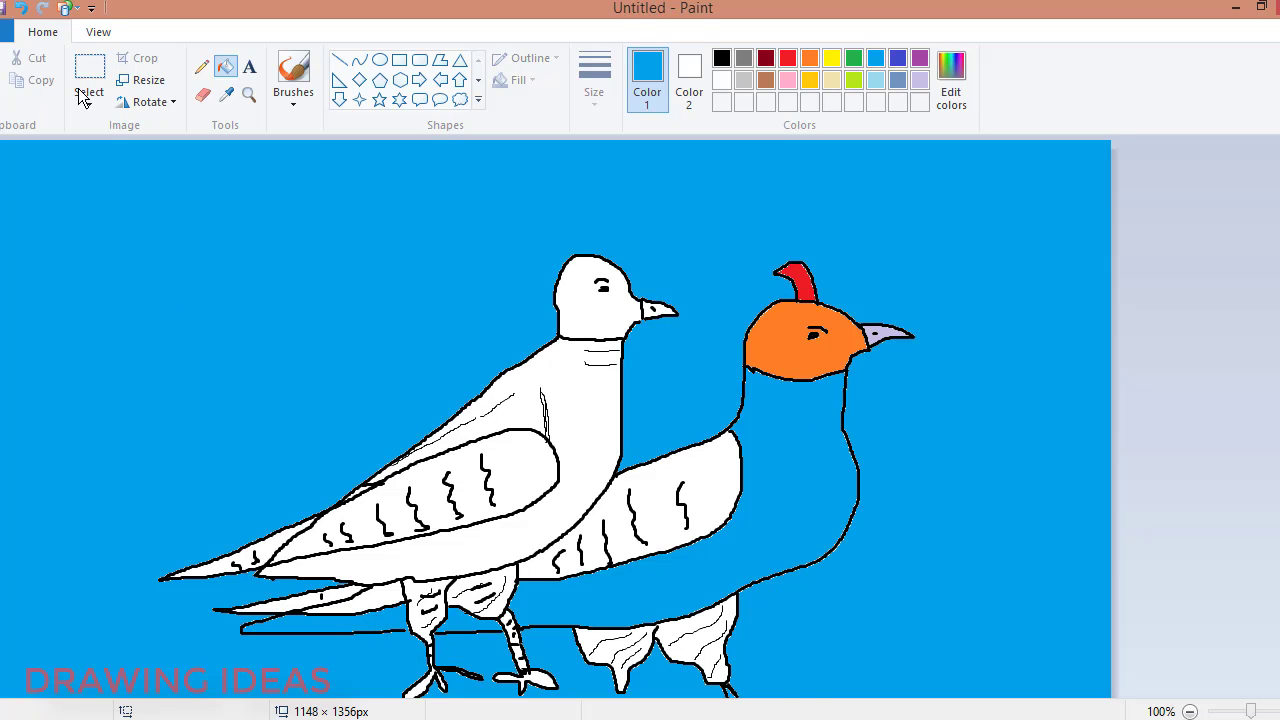
left_click(22, 8)
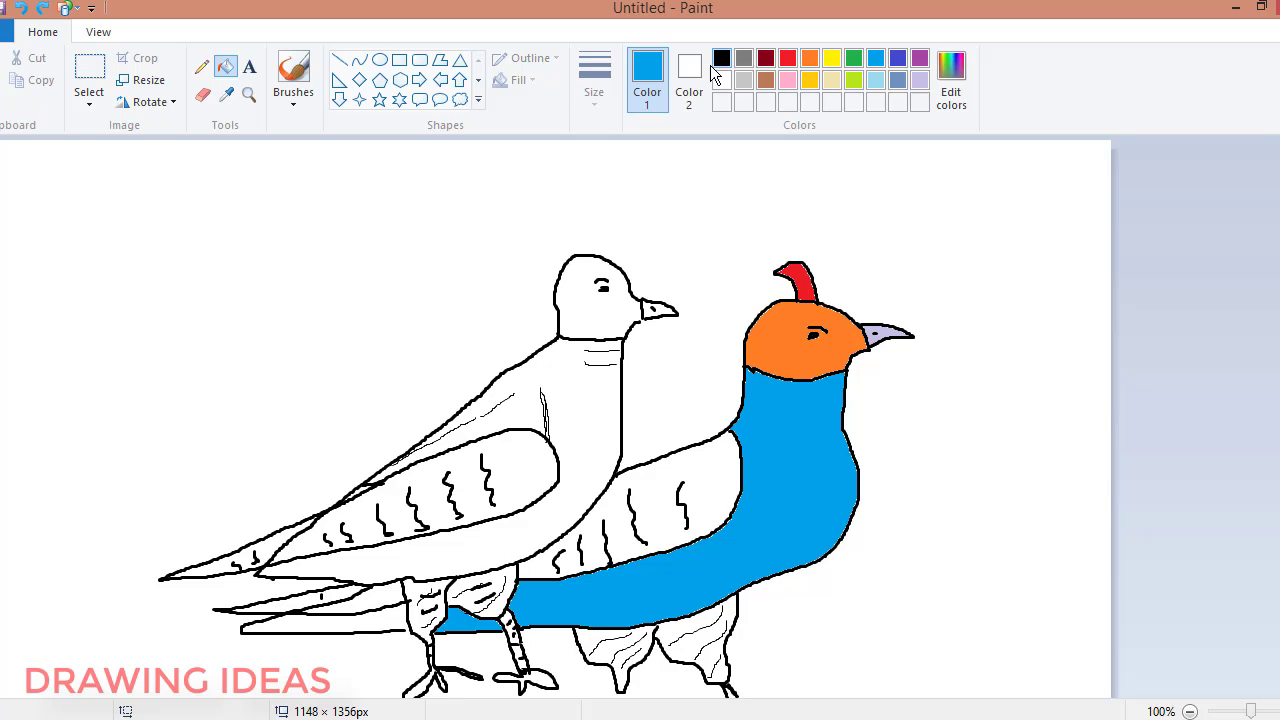
Fill the second bird's lower tail feather with turquoise blue.
left_click(721, 58)
left_click(305, 74)
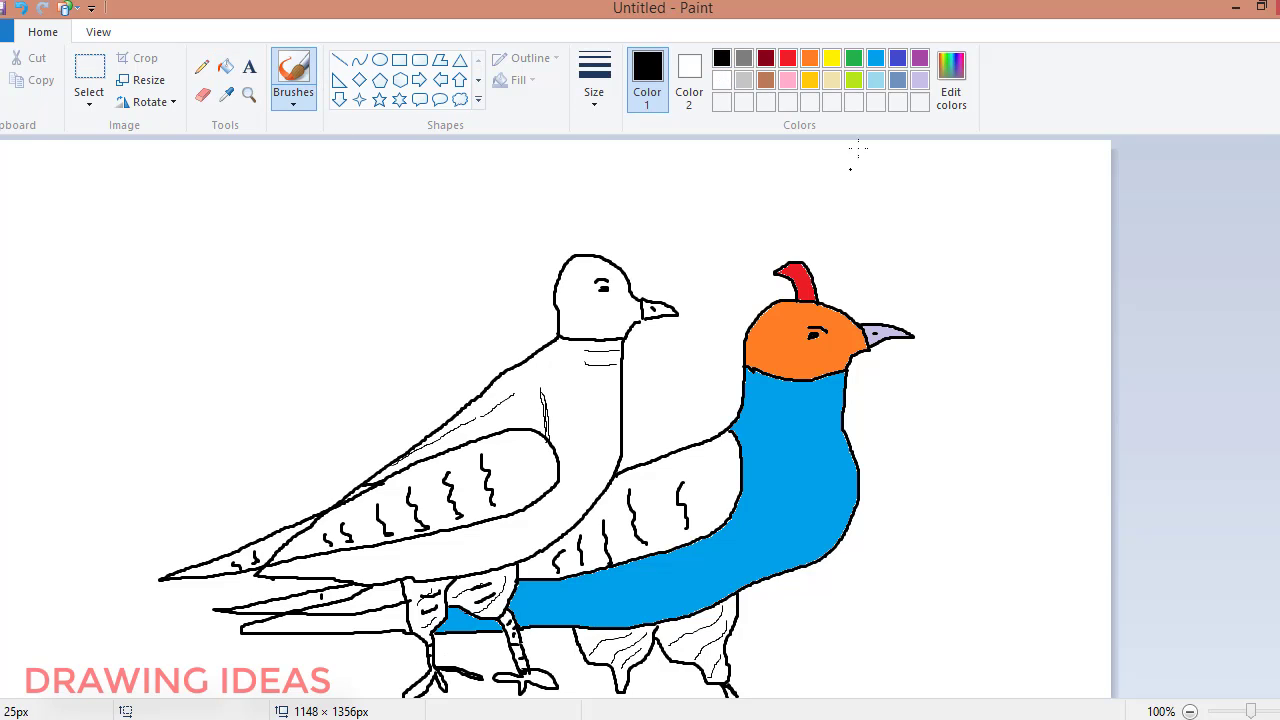
left_click(874, 59)
left_click(225, 66)
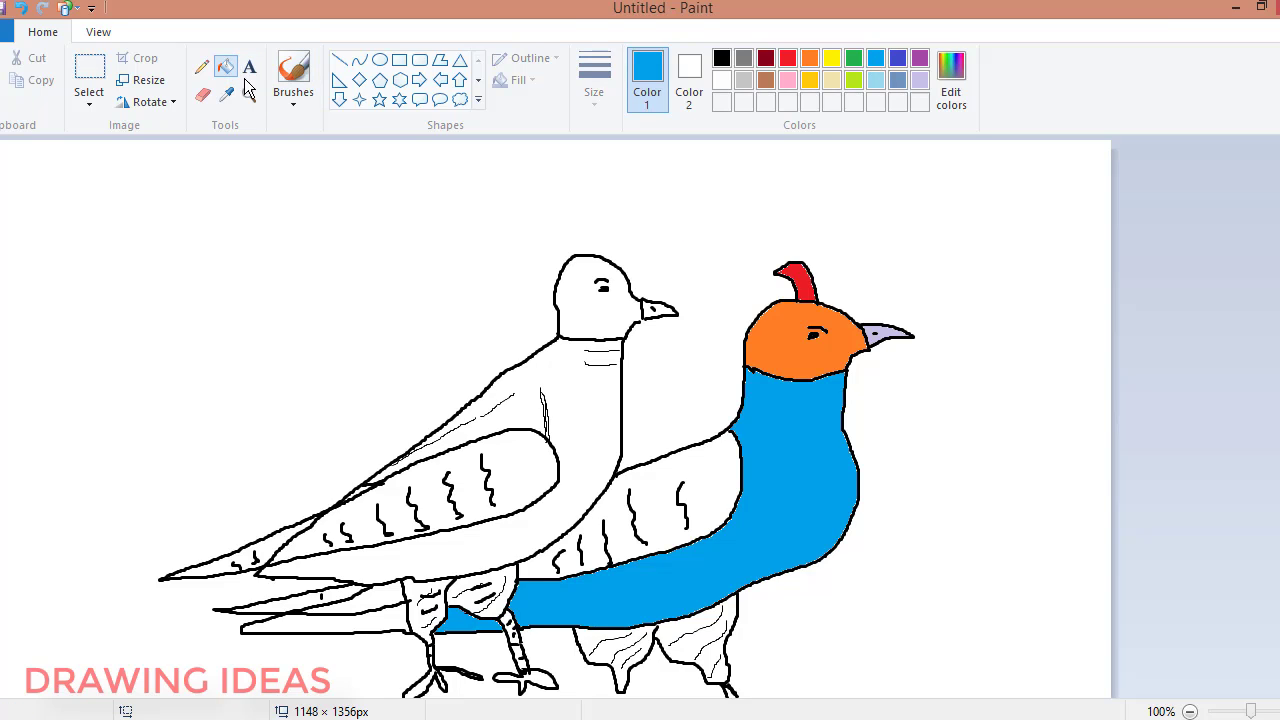
left_click(382, 620)
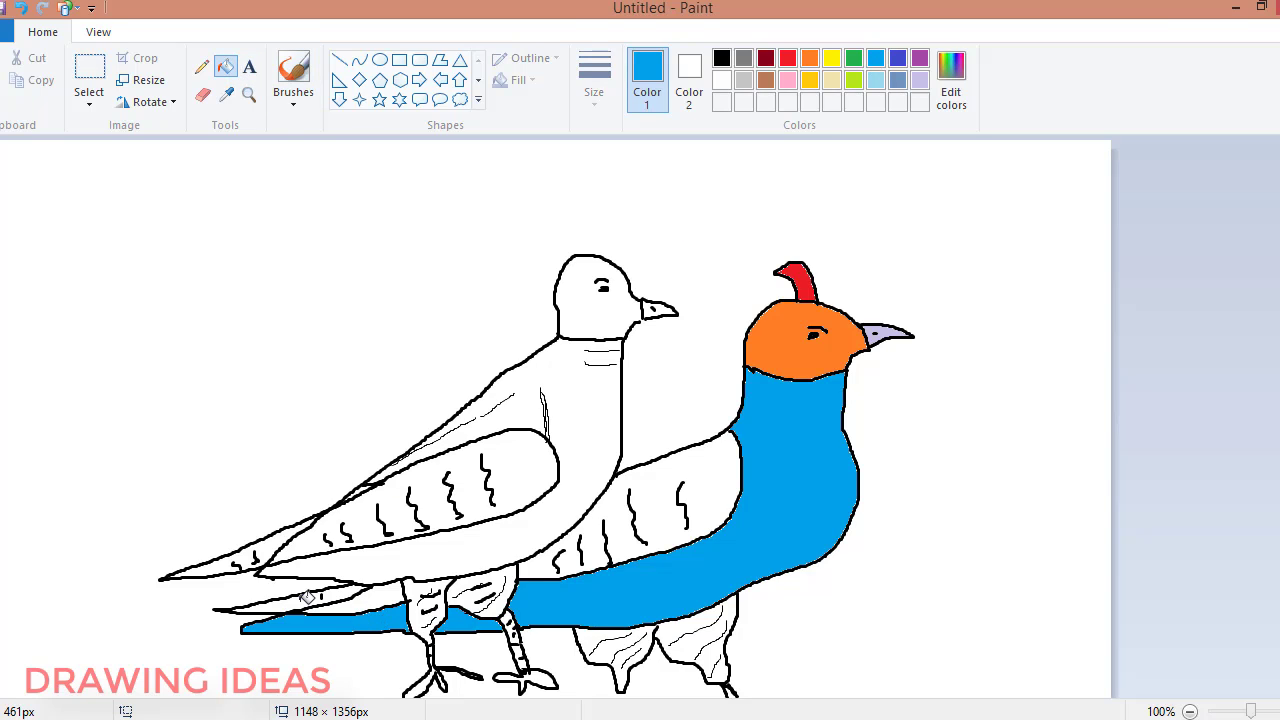
Fill the second bird's wing, upper tail feathers and thighs with green.
left_click(853, 58)
left_click(690, 480)
left_click(320, 597)
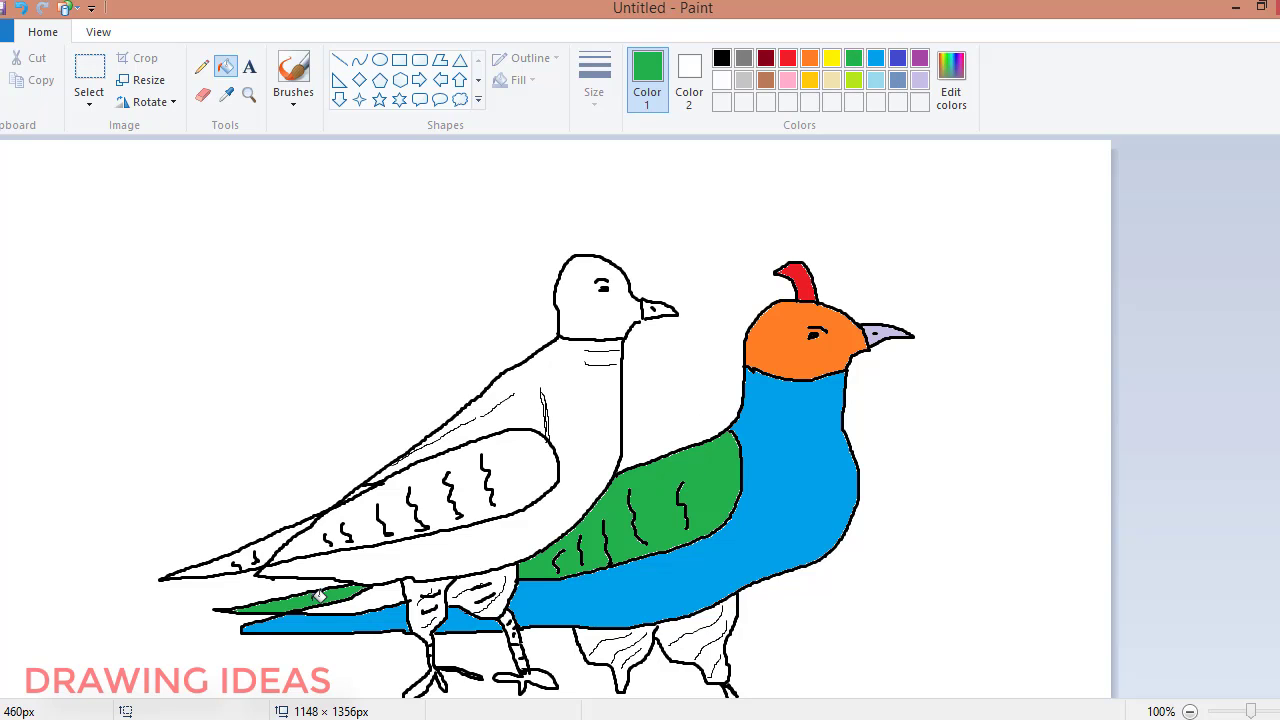
left_click(390, 600)
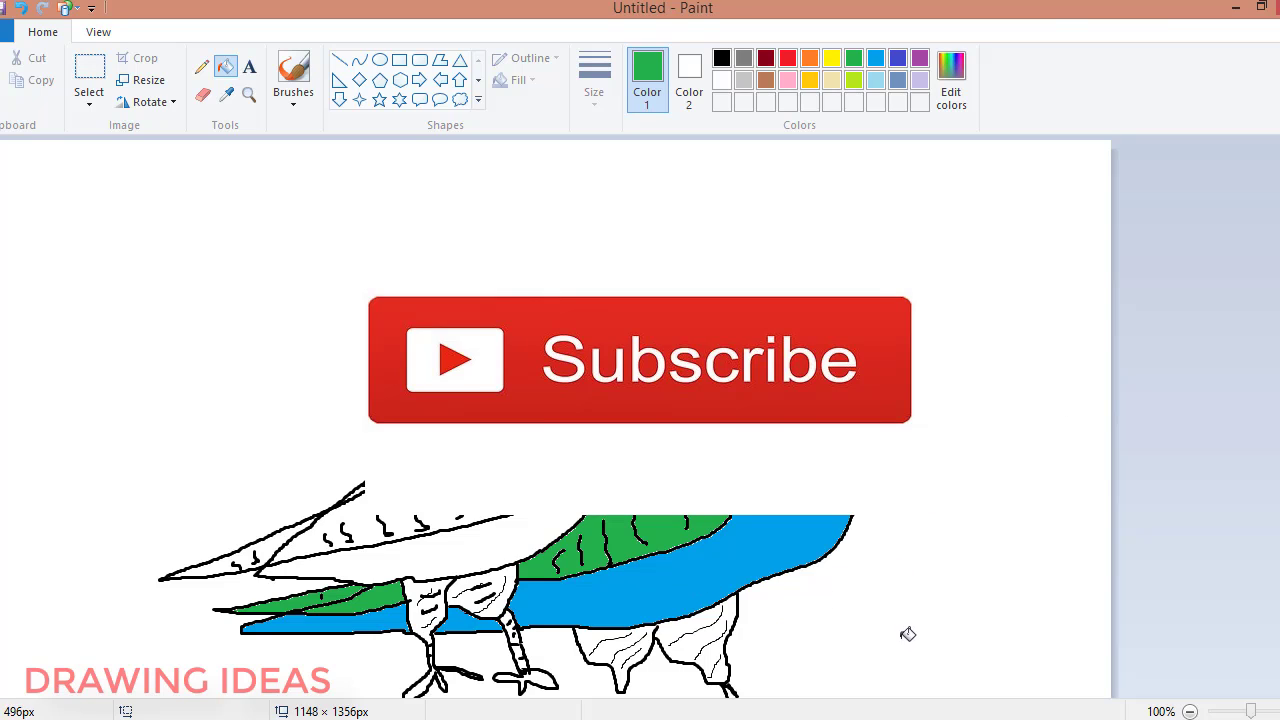
left_click(712, 650)
left_click(624, 660)
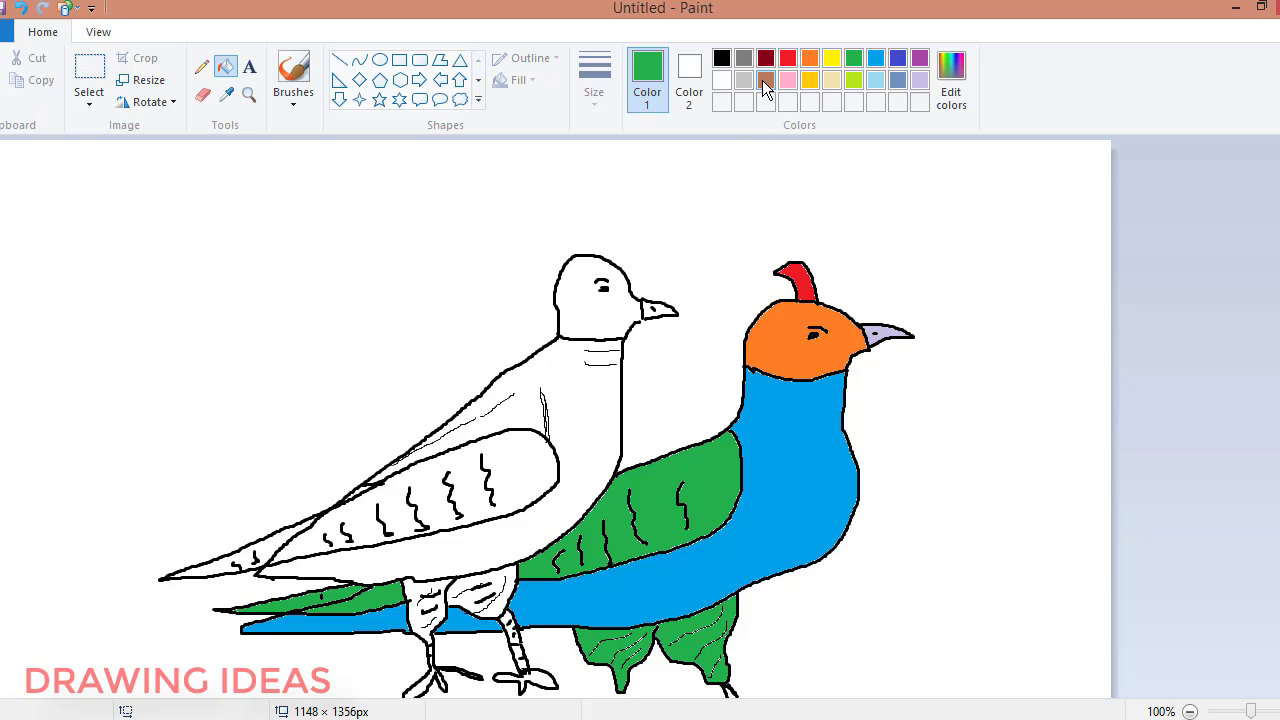
Fill the first bird's body with the light pink (rose) colour, leaving its wing and head uncoloured.
left_click(787, 80)
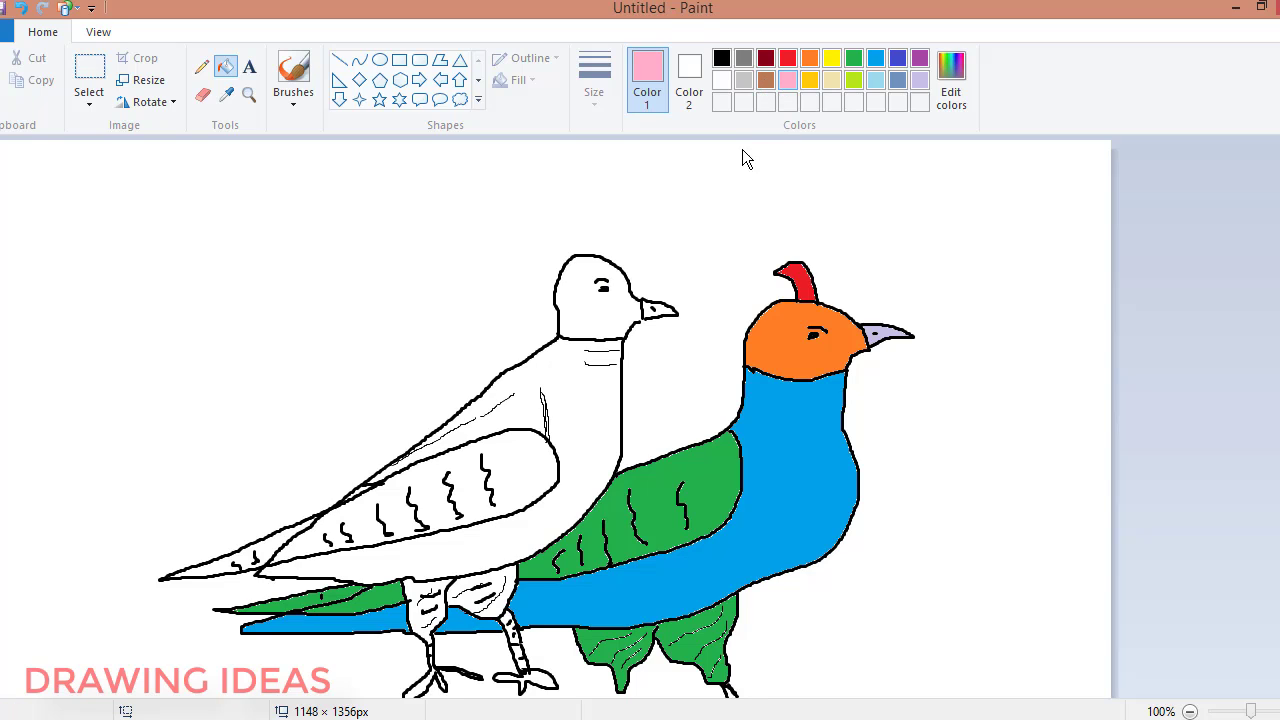
left_click(572, 415)
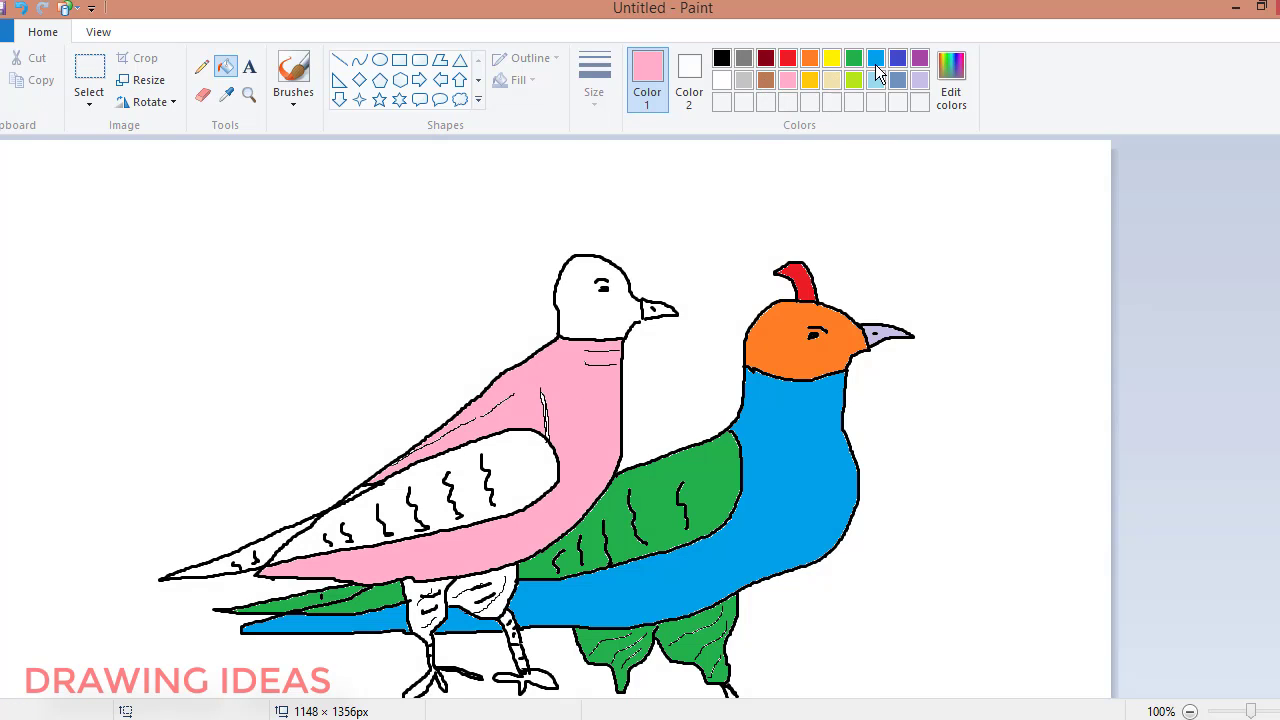
Fill the first bird's head with red and its beak with yellow.
left_click(879, 62)
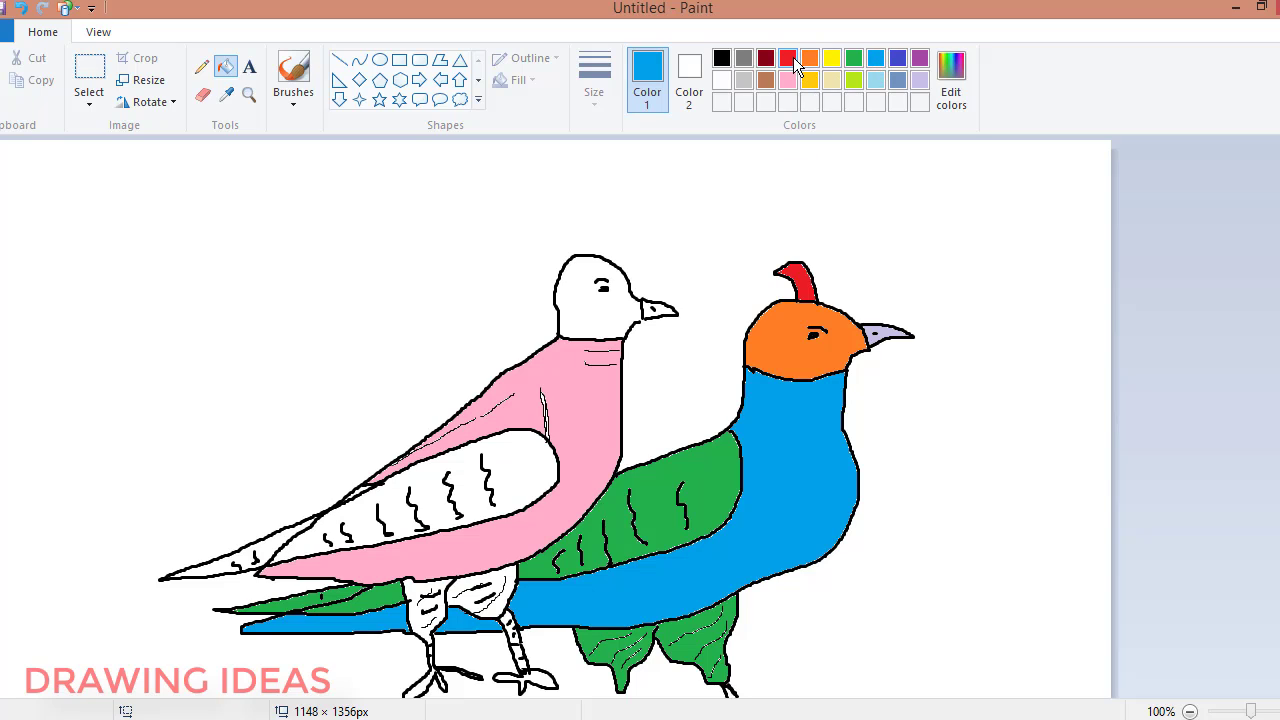
left_click(793, 62)
left_click(608, 306)
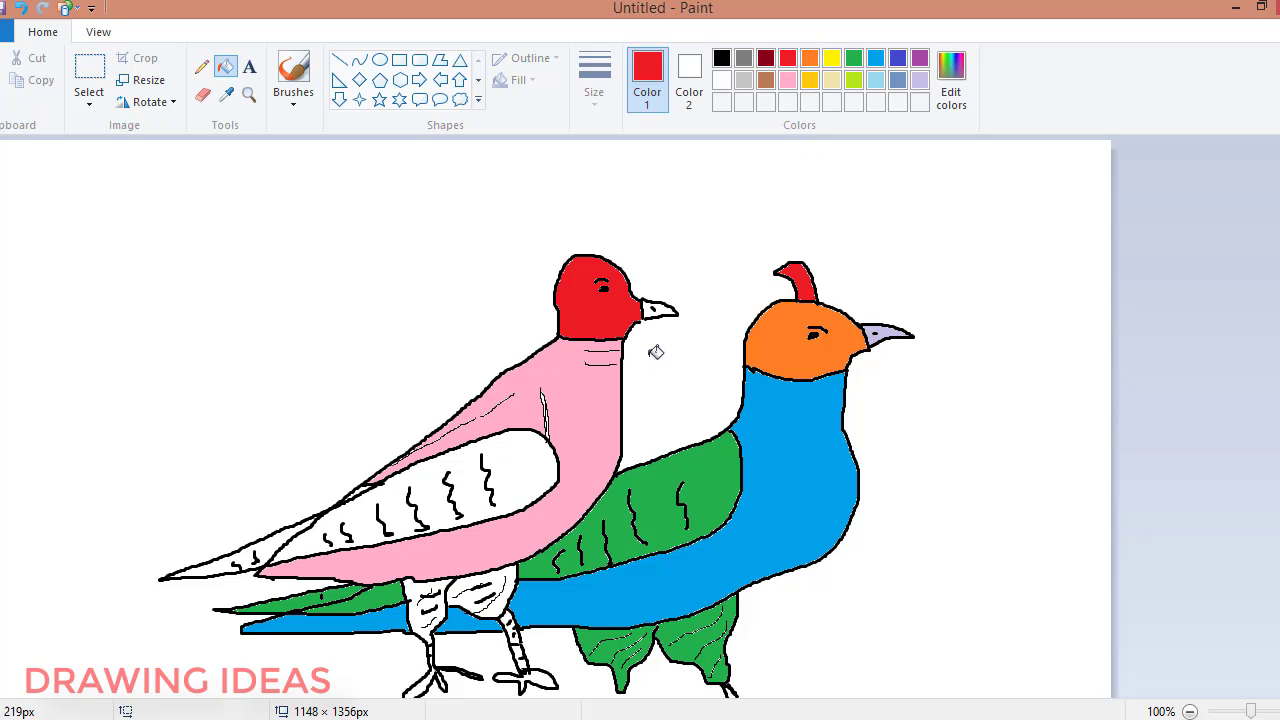
left_click(831, 59)
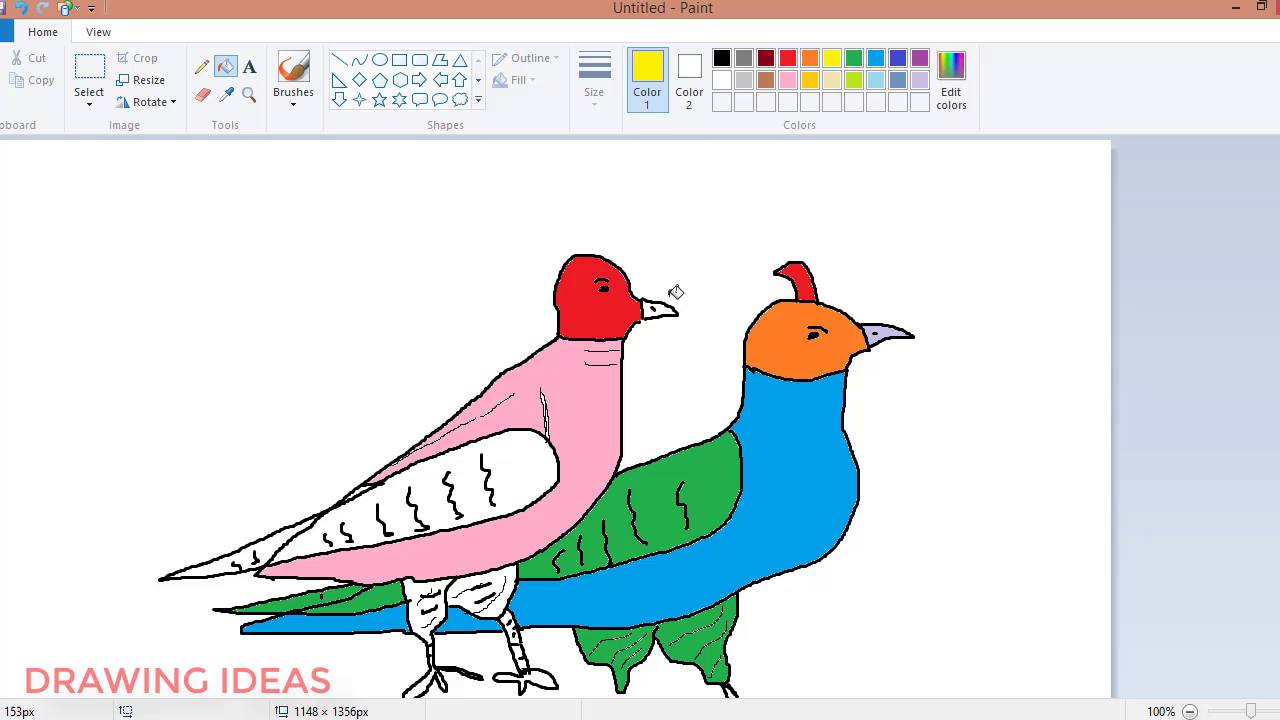
left_click(658, 311)
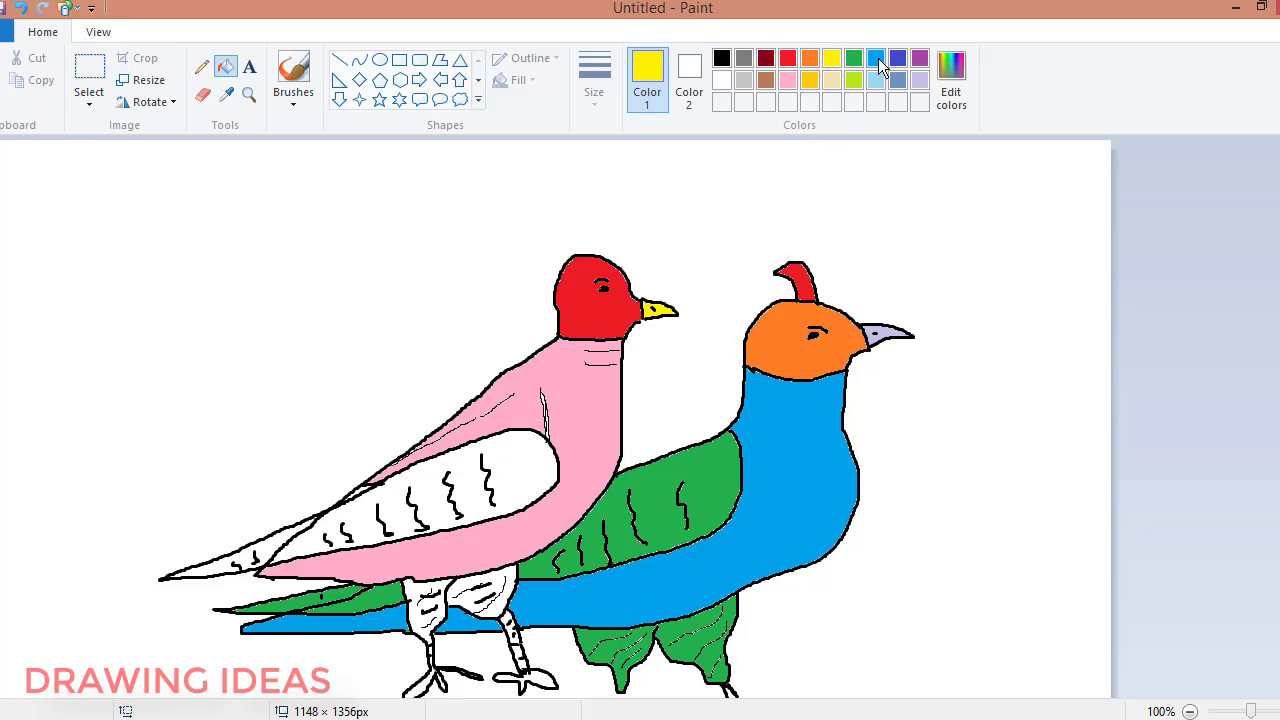
Try turquoise blue on the first bird's wing, and refill the wing with indigo.
left_click(875, 58)
left_click(535, 460)
left_click(897, 58)
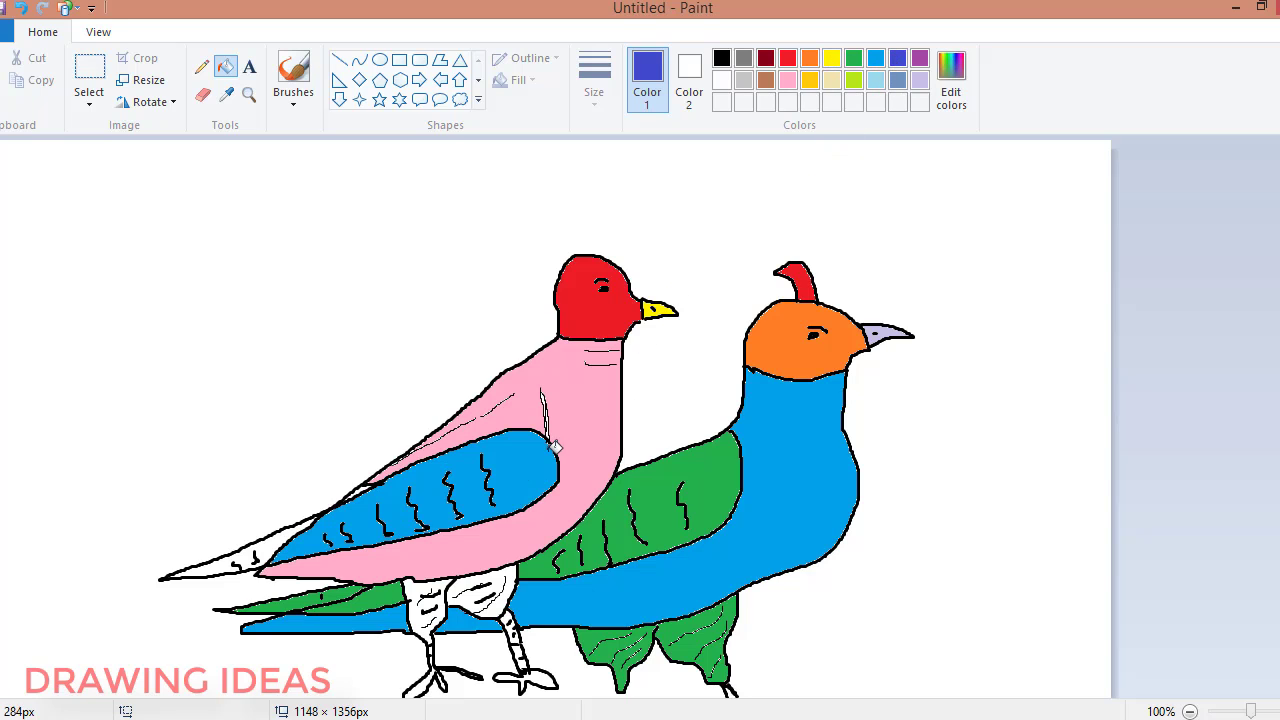
left_click(553, 449)
left_click(240, 558)
left_click(226, 565)
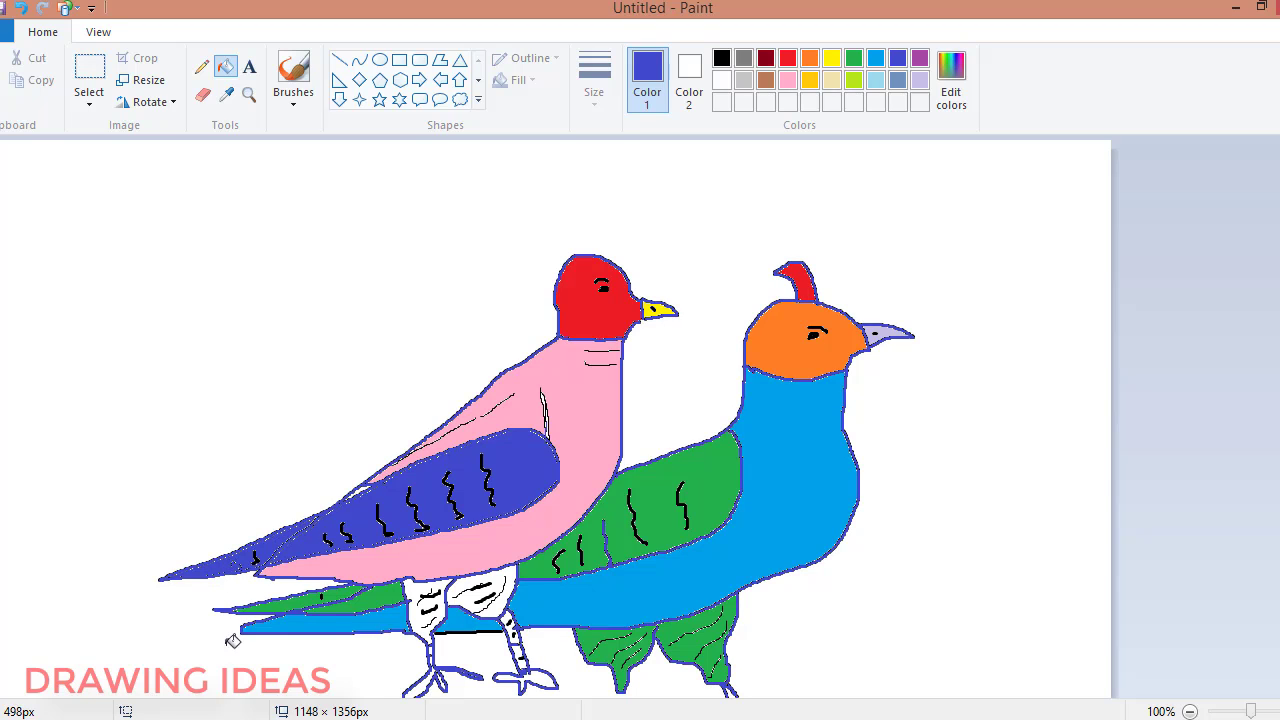
left_click(21, 9)
left_click(21, 9)
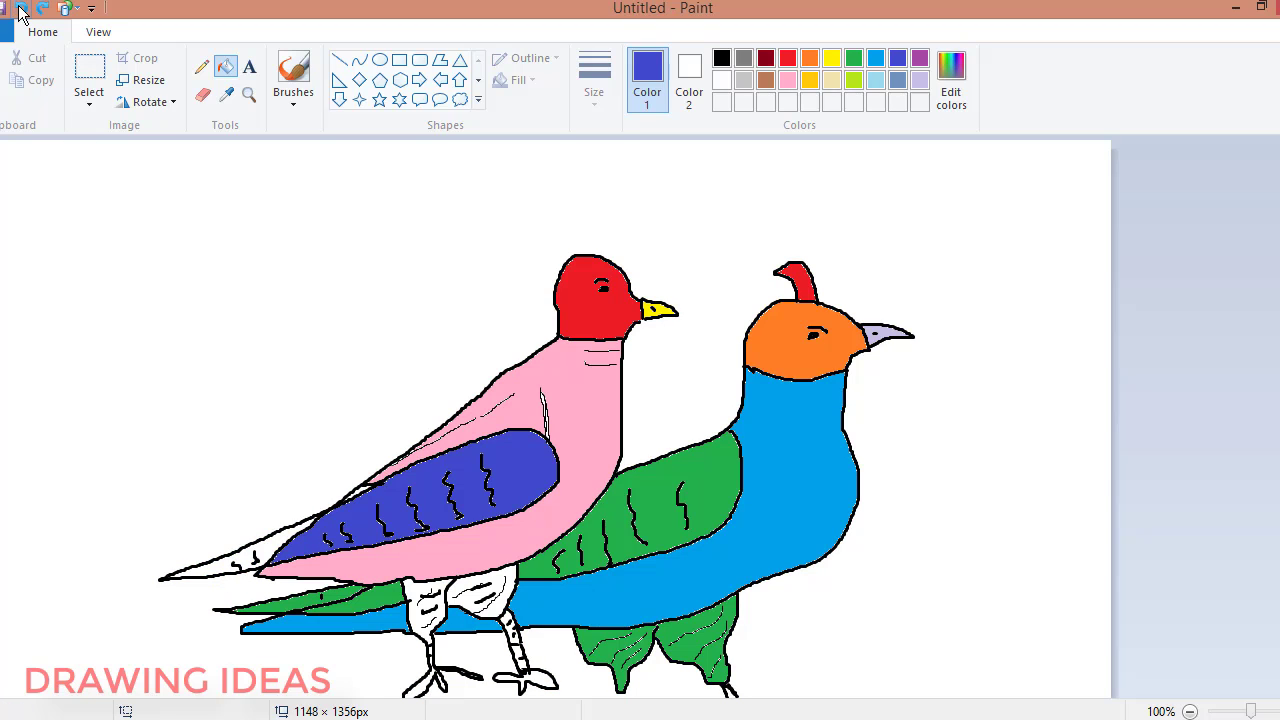
Fill the first bird's tail with indigo and both of its thighs with light pink.
left_click(268, 545)
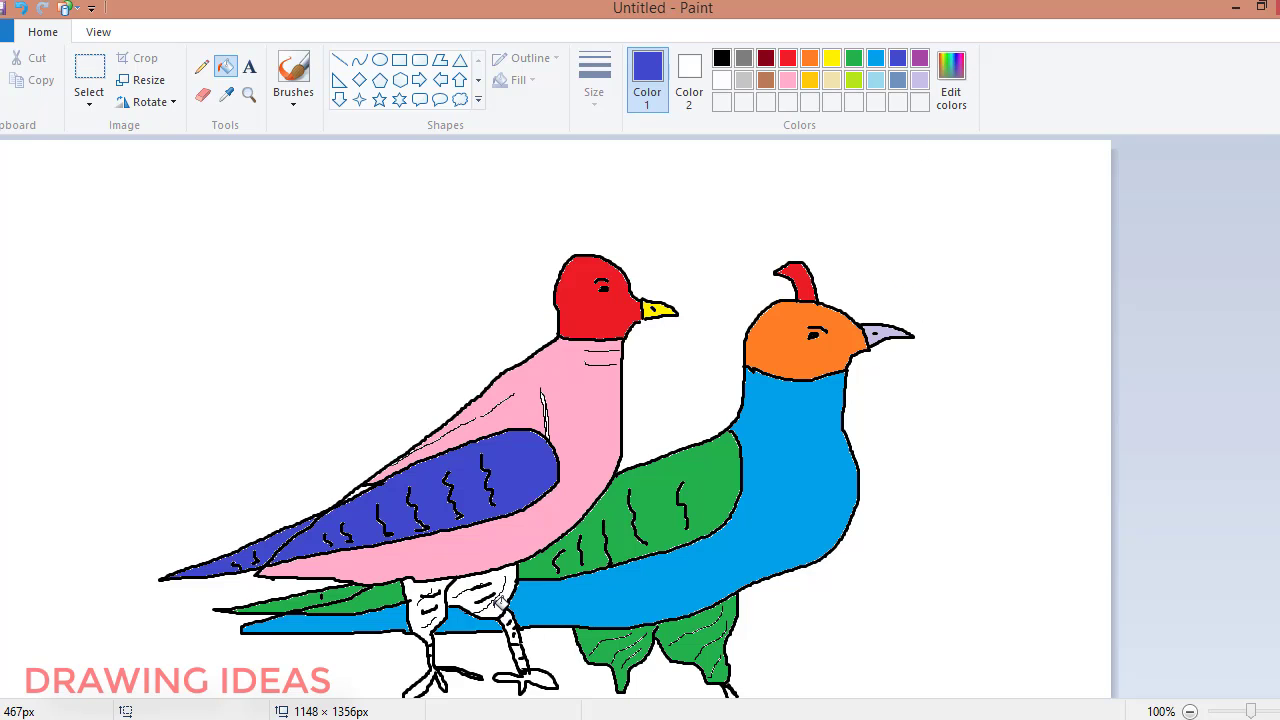
left_click(787, 80)
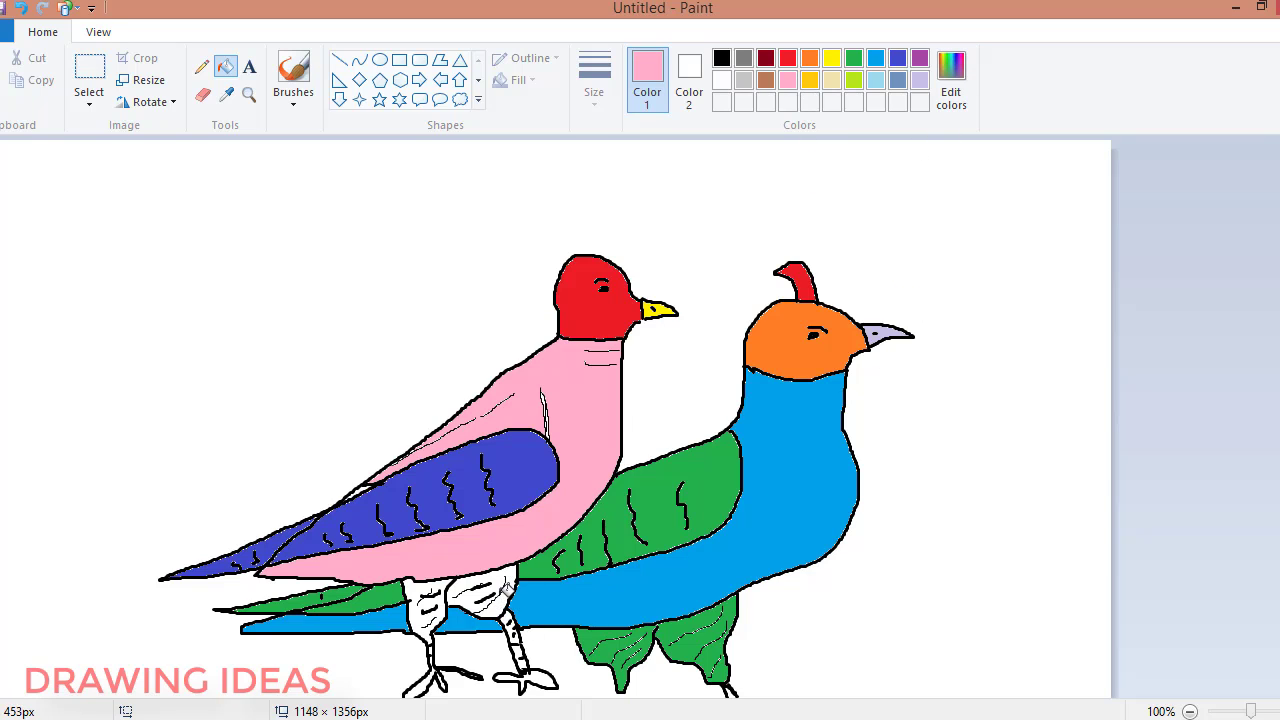
left_click(505, 590)
left_click(430, 602)
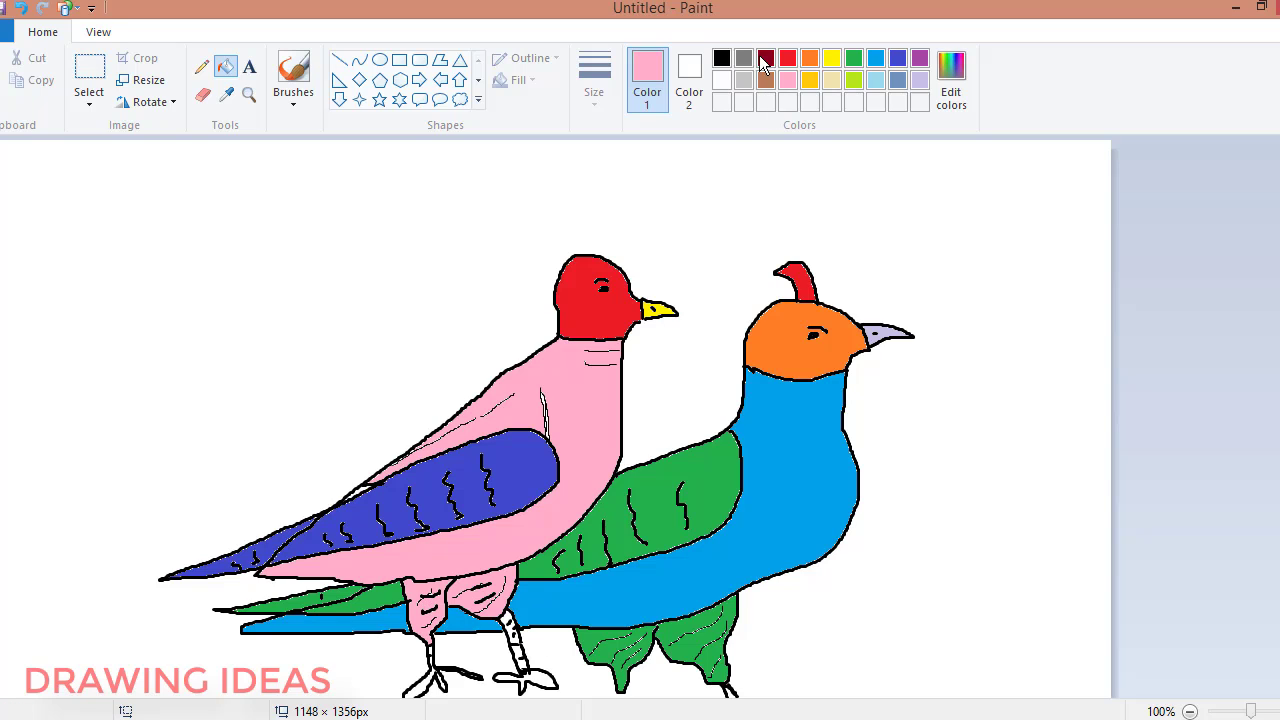
Fill the first bird's lower legs and feet with dark gray, section by section.
left_click(743, 58)
left_click(520, 655)
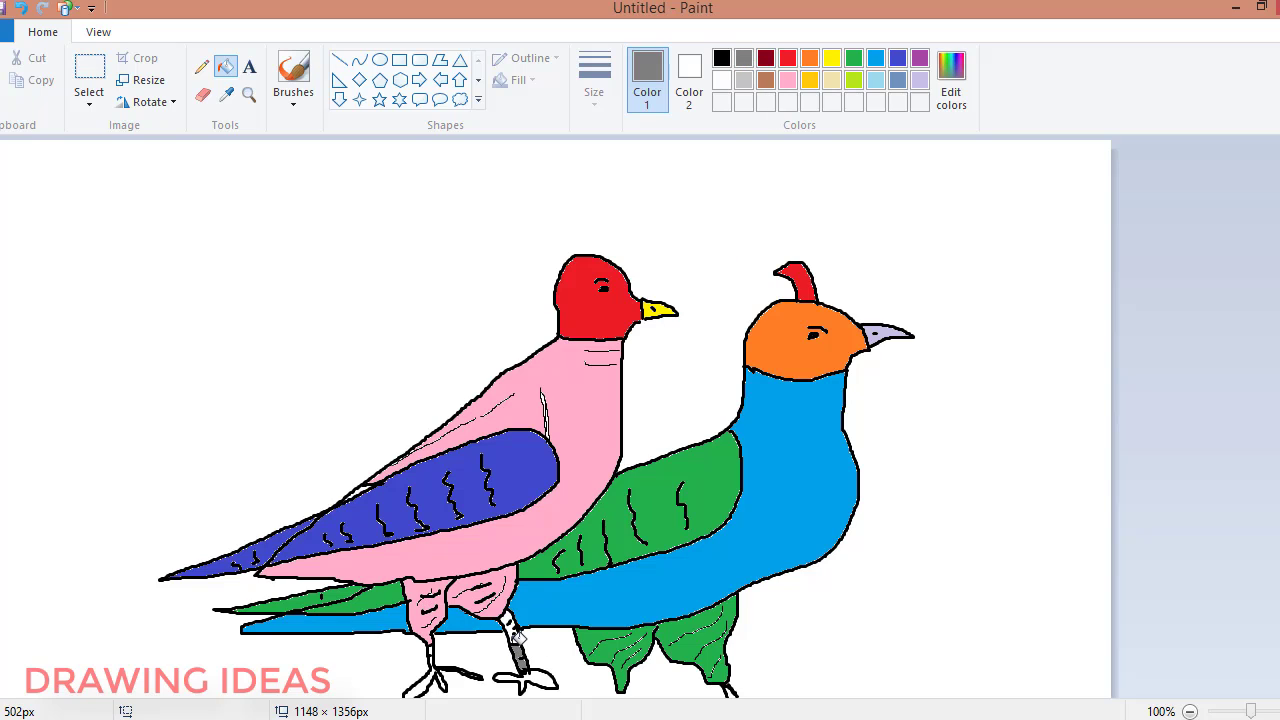
left_click(510, 620)
left_click(540, 680)
left_click(525, 680)
left_click(430, 684)
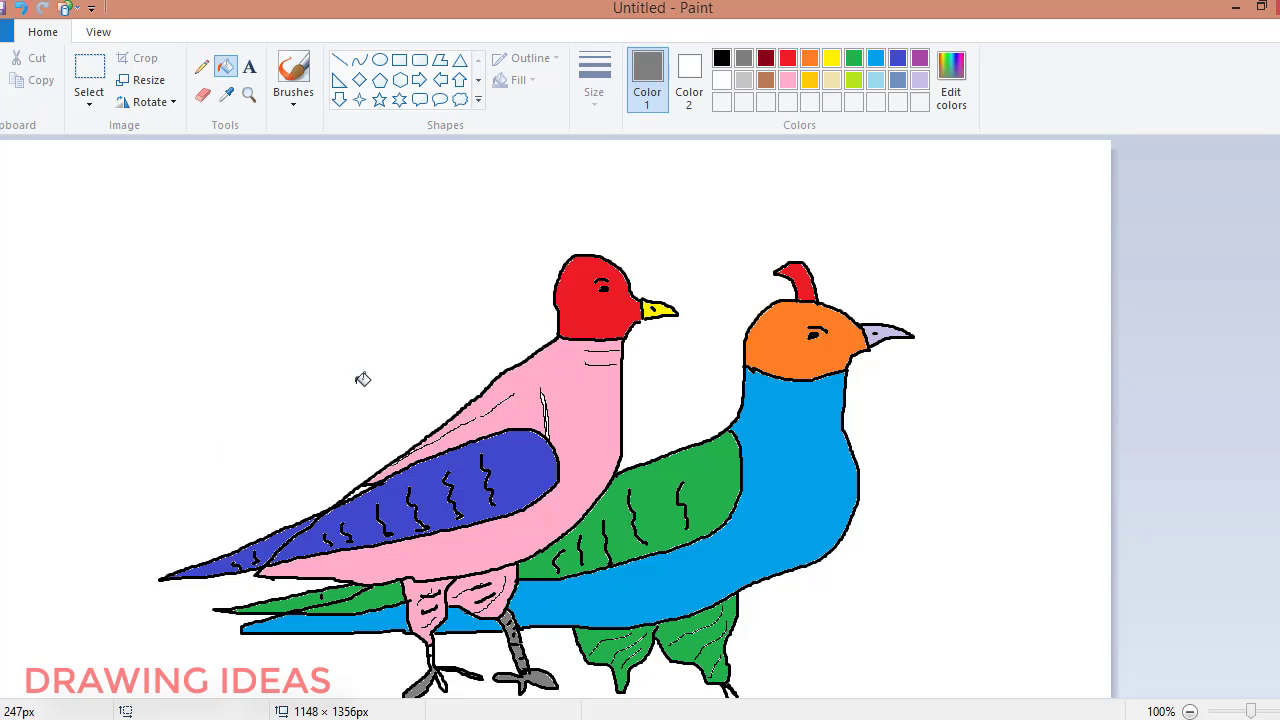
Handwrite "Thank you" in dark gray with the brush in the blank area above the first bird's back.
left_click(292, 80)
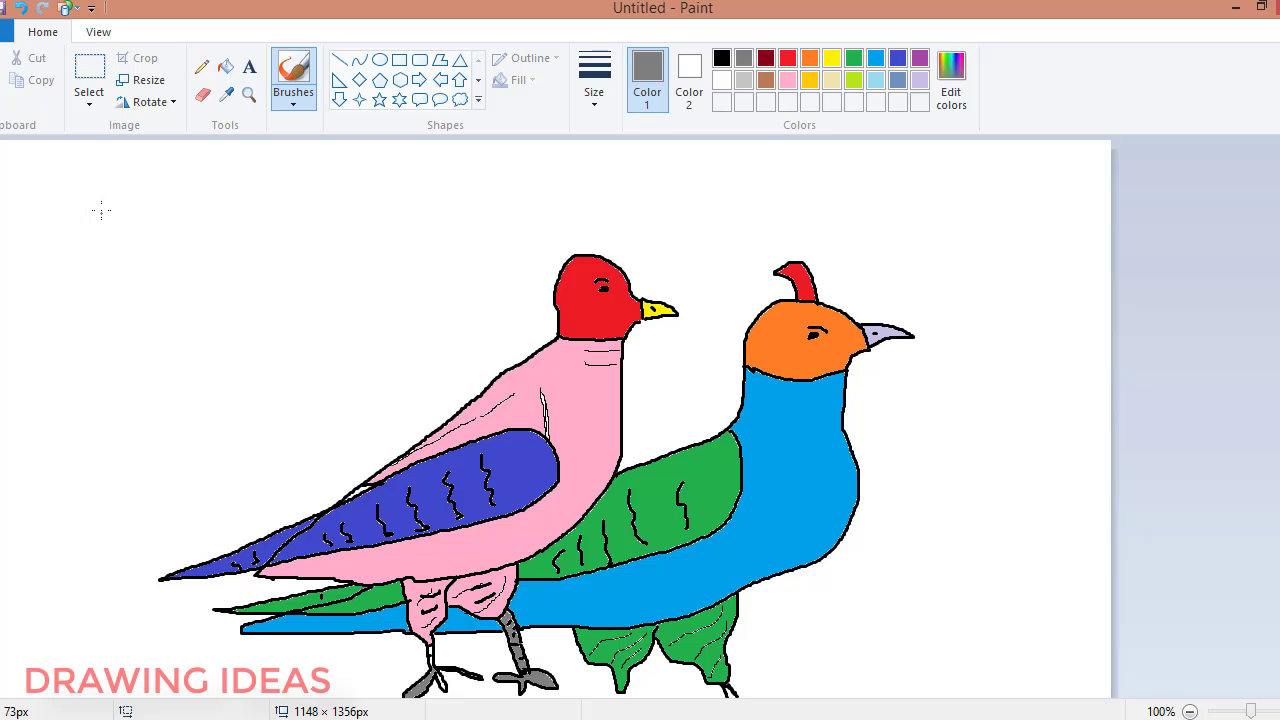
mouse_move(101, 193)
left_mouse_down()
mouse_move(101, 236)
mouse_move(133, 190)
mouse_move(144, 241)
mouse_move(203, 238)
mouse_move(208, 208)
mouse_move(222, 240)
mouse_move(226, 206)
mouse_move(240, 234)
mouse_move(272, 244)
left_mouse_up()
mouse_move(302, 183)
left_mouse_down()
mouse_move(305, 242)
mouse_move(324, 240)
left_mouse_up()
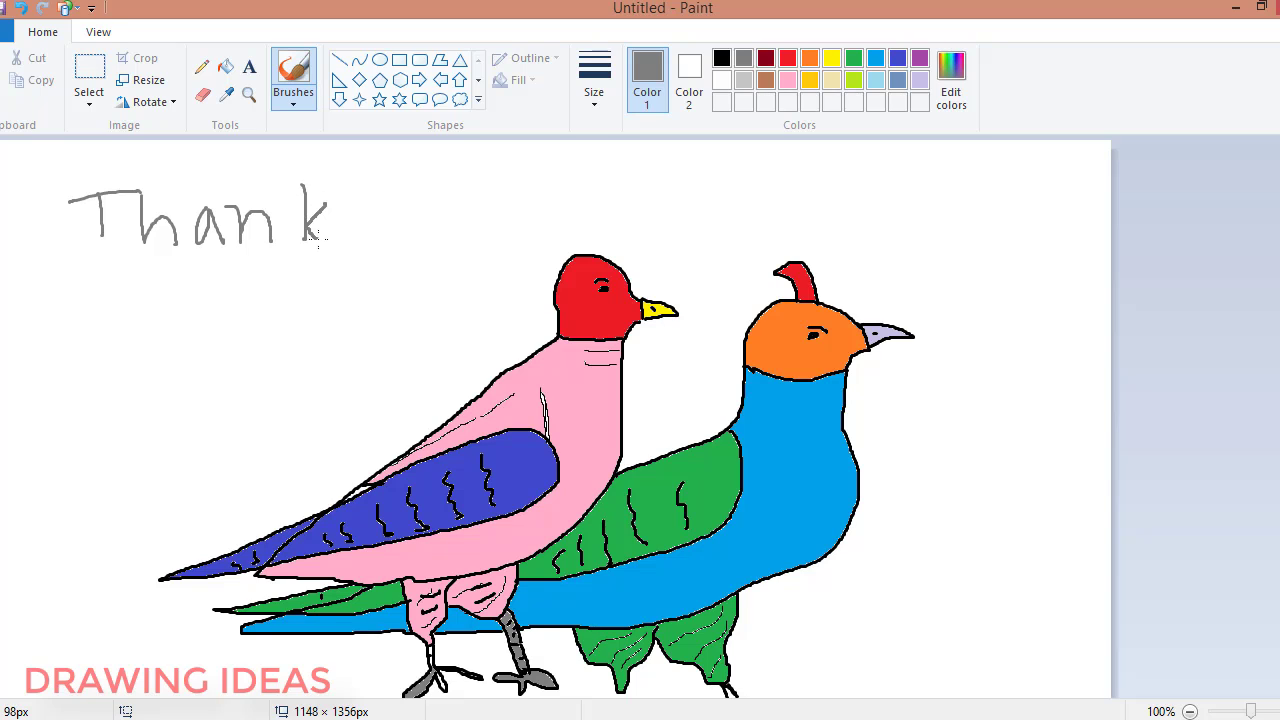
mouse_move(398, 190)
left_mouse_down()
mouse_move(409, 224)
mouse_move(434, 208)
mouse_move(400, 264)
left_mouse_up()
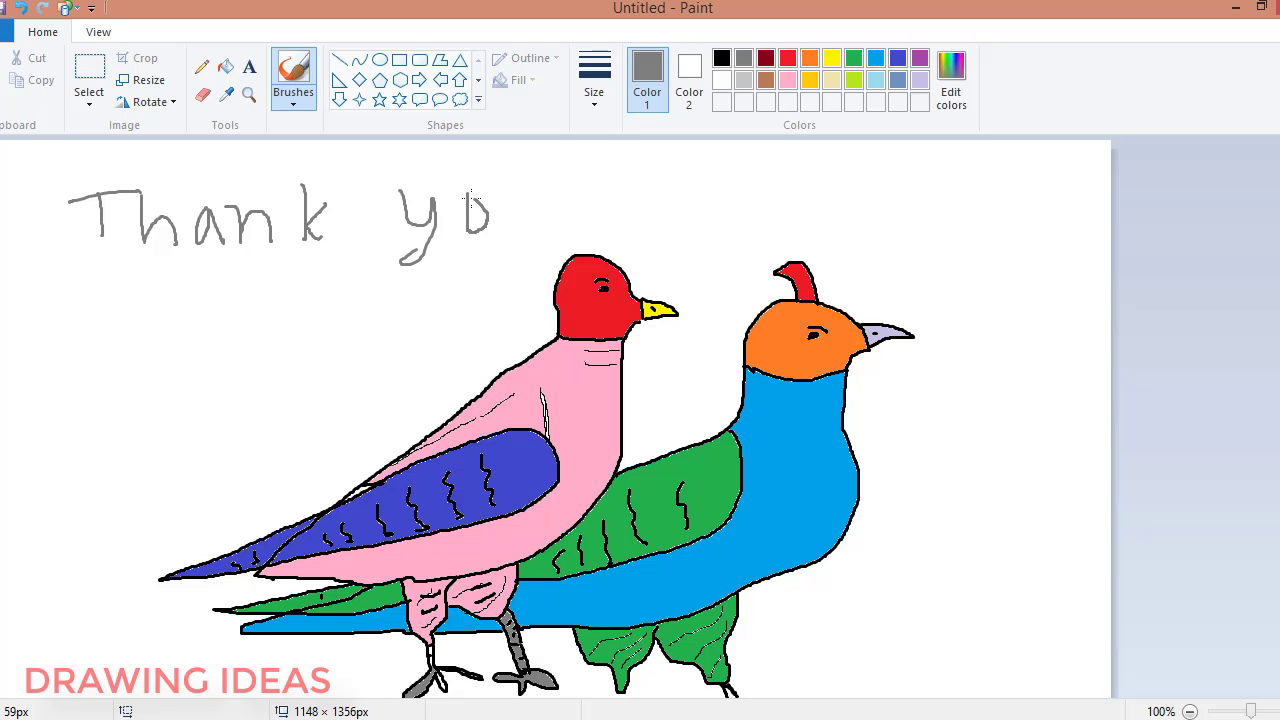